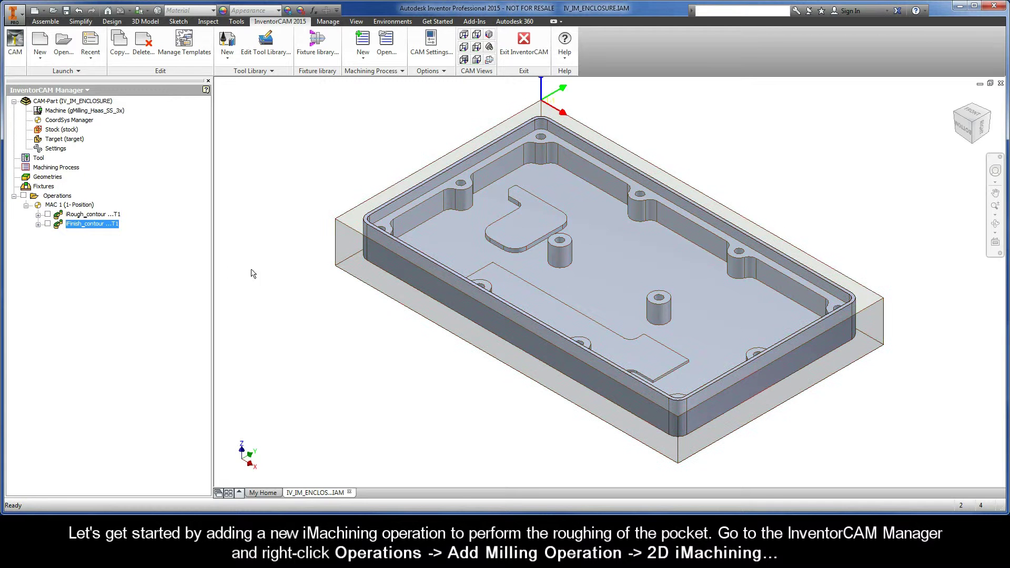
- Add a 2D iMachining operation from the Operations menu under Add Milling Operation
{"action": "right_click", "coordinate": [69, 196]}
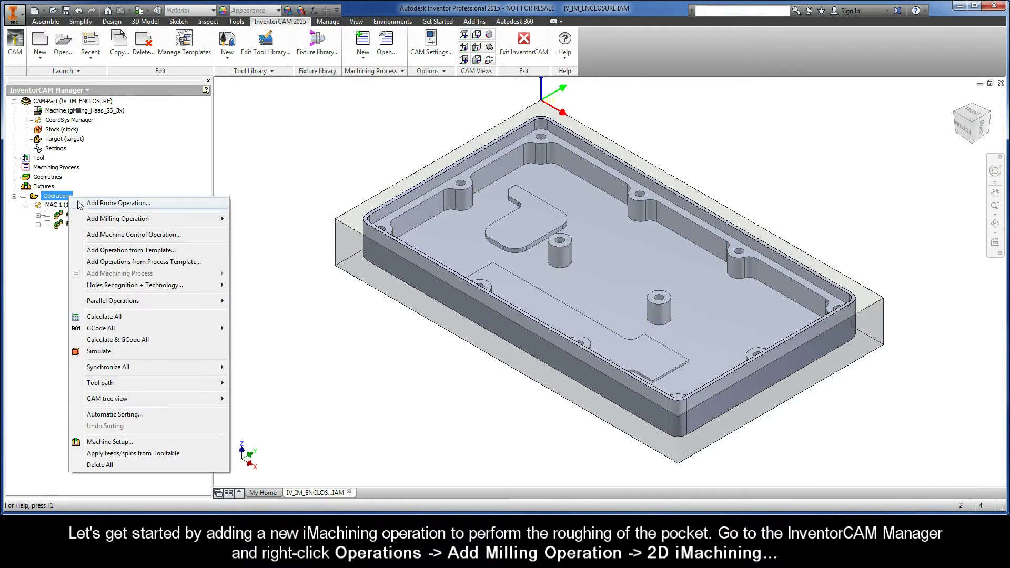
{"action": "mouse_move", "coordinate": [131, 221]}
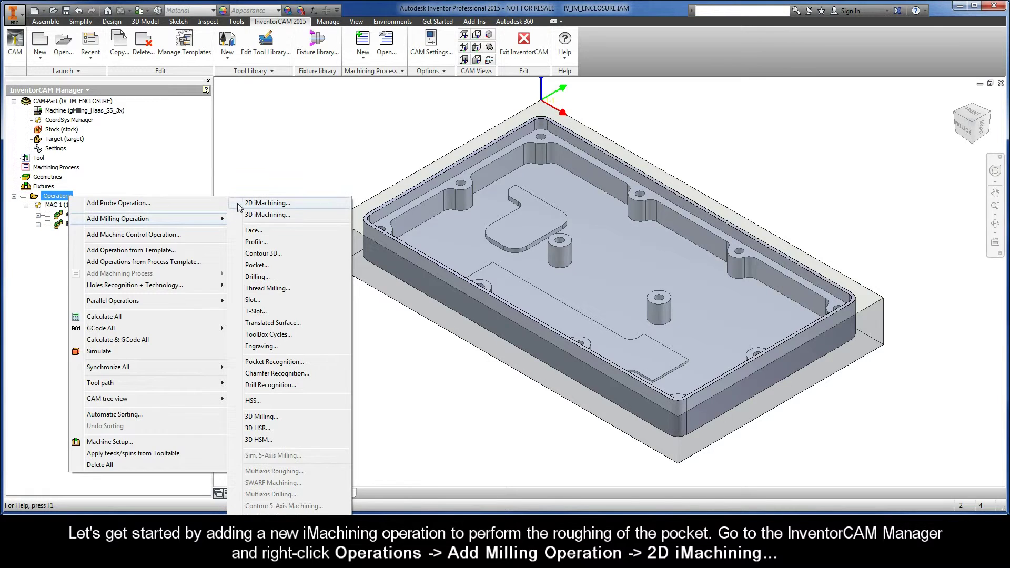
{"action": "left_click", "coordinate": [286, 206]}
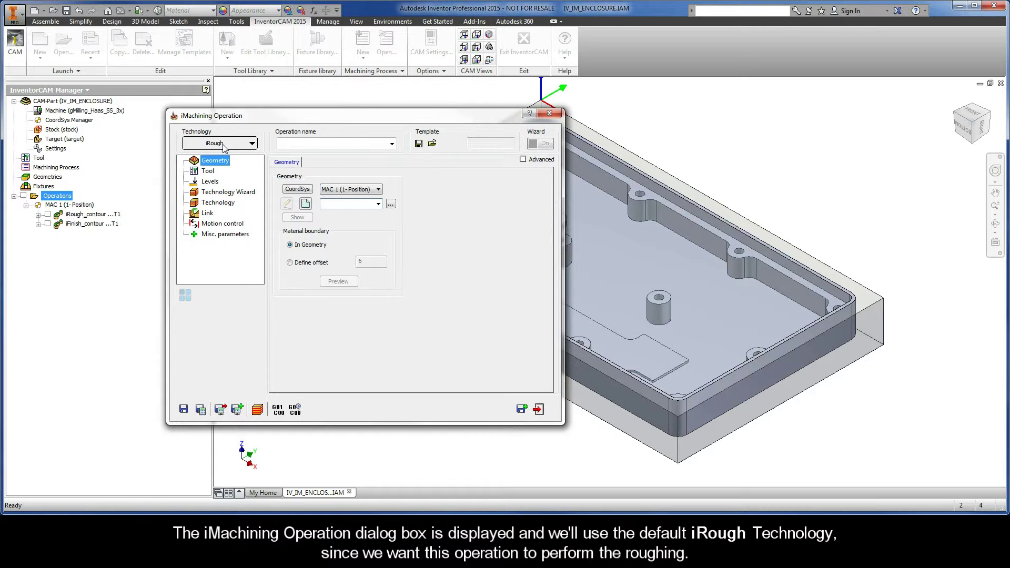
- Create new geometry and chain the pocket's lower edge closed with Auto-constant Z
{"action": "left_click", "coordinate": [305, 203]}
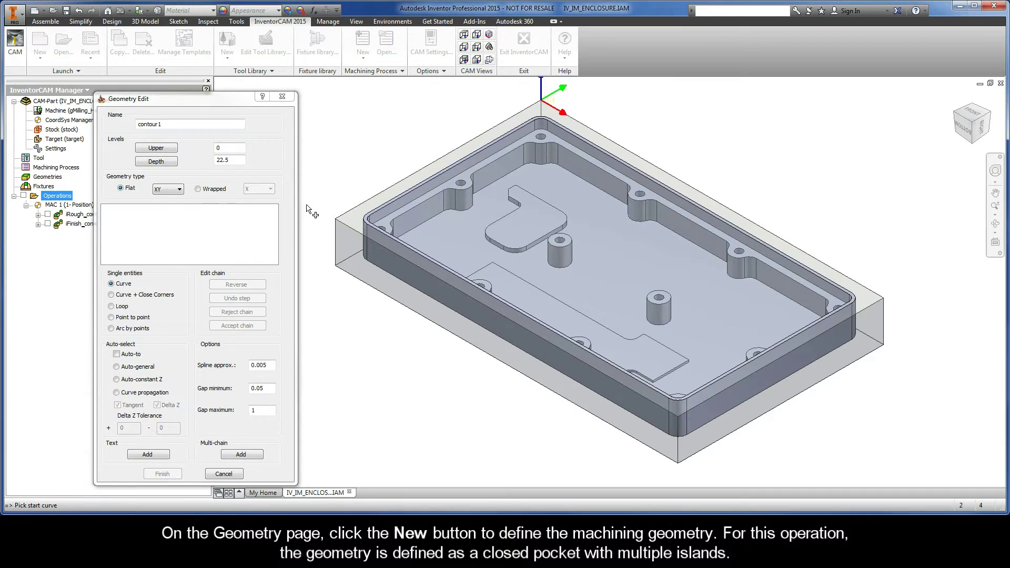
{"action": "scroll", "coordinate": [309, 210], "scroll_direction": "down", "scroll_amount": 2}
{"action": "scroll", "coordinate": [311, 212], "scroll_direction": "down", "scroll_amount": 3}
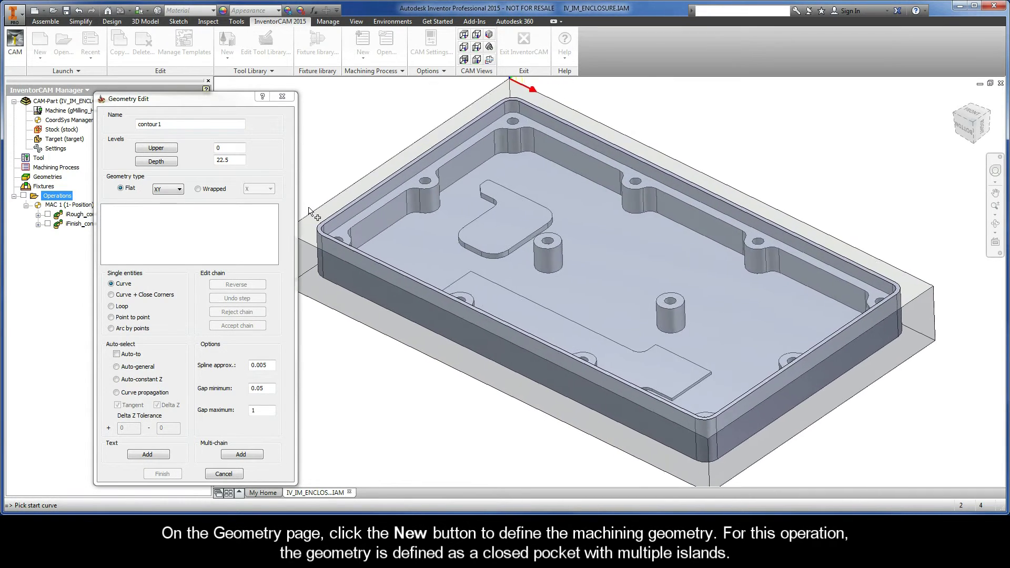
{"action": "scroll", "coordinate": [310, 218], "scroll_direction": "down", "scroll_amount": 3}
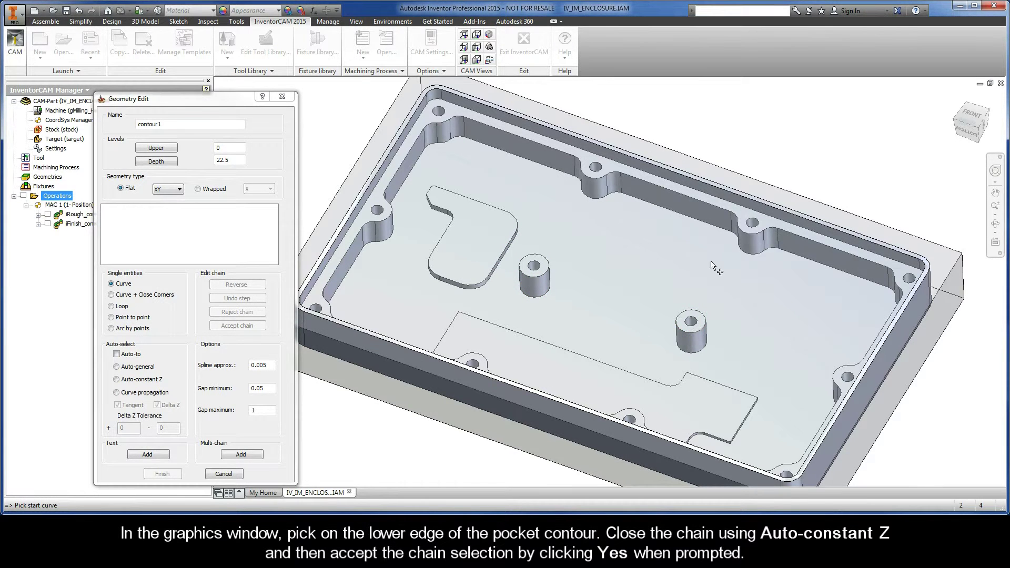
{"action": "left_click", "coordinate": [724, 236]}
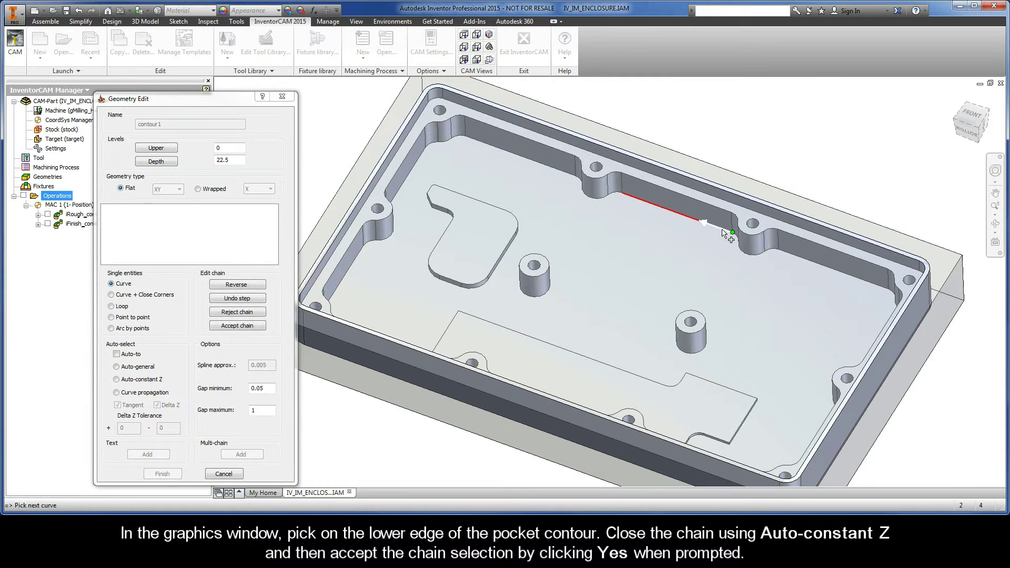
{"action": "left_click", "coordinate": [116, 380]}
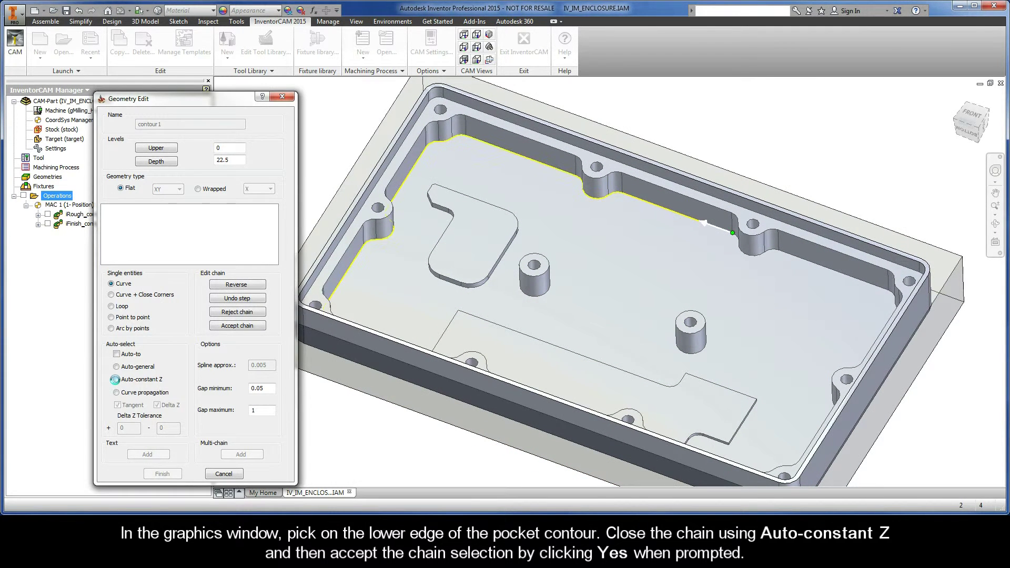
{"action": "left_click", "coordinate": [428, 301]}
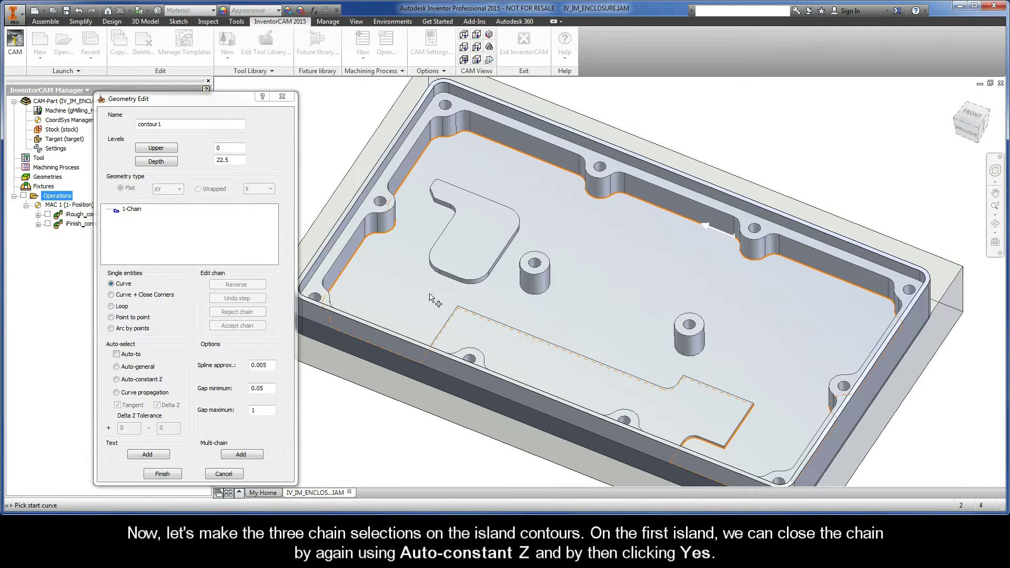
- Chain the L-shaped island with Auto-constant Z, then the edges of both bosses
{"action": "left_click", "coordinate": [459, 279]}
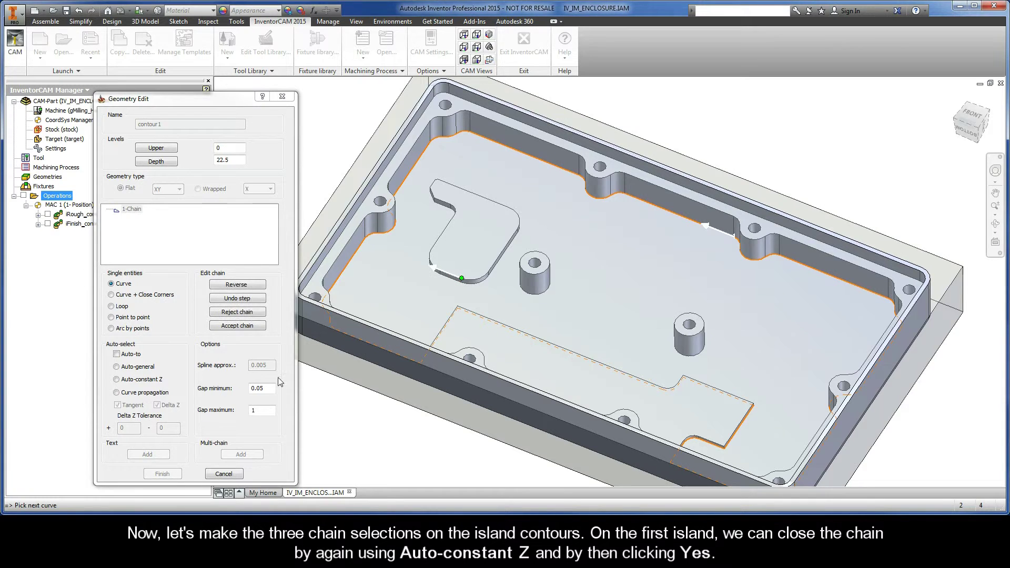
{"action": "left_click", "coordinate": [116, 379]}
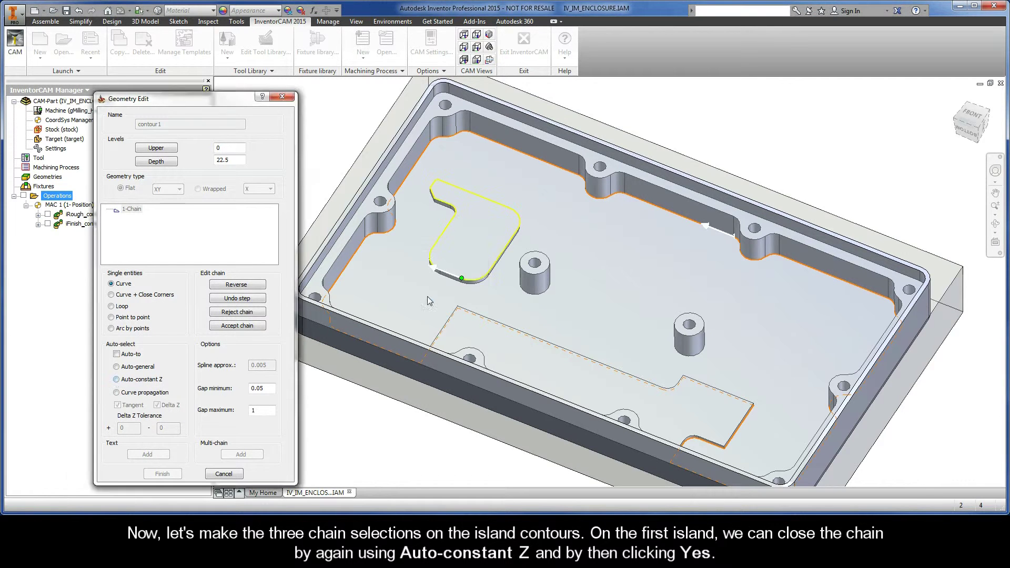
{"action": "left_click", "coordinate": [427, 297]}
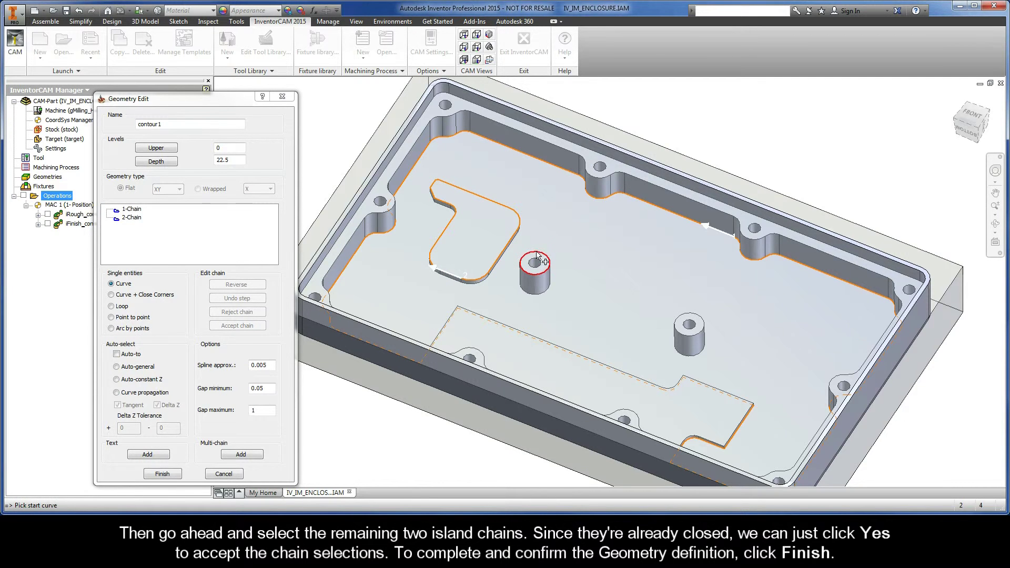
{"action": "left_click", "coordinate": [537, 256]}
{"action": "left_click", "coordinate": [428, 297]}
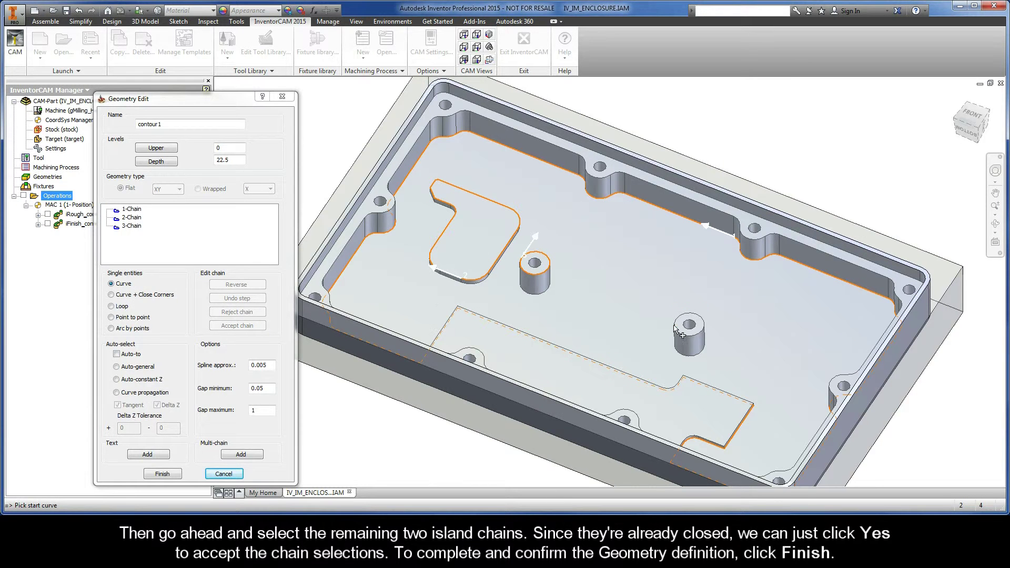
{"action": "left_click", "coordinate": [697, 317]}
{"action": "left_click", "coordinate": [428, 299]}
- Finish the contour1 geometry and add a new END MILL tool
{"action": "left_click", "coordinate": [162, 474]}
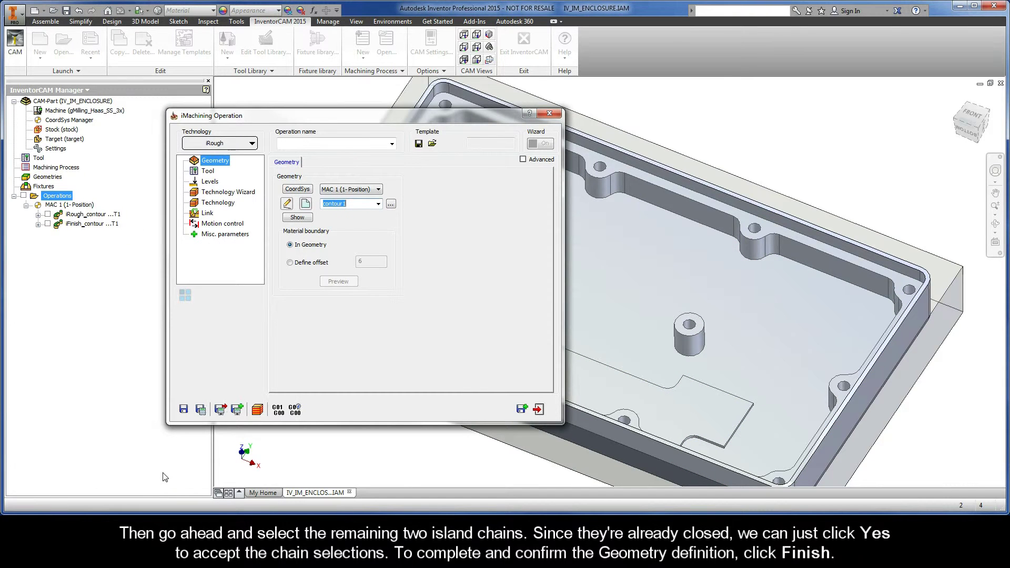
{"action": "left_click", "coordinate": [207, 171]}
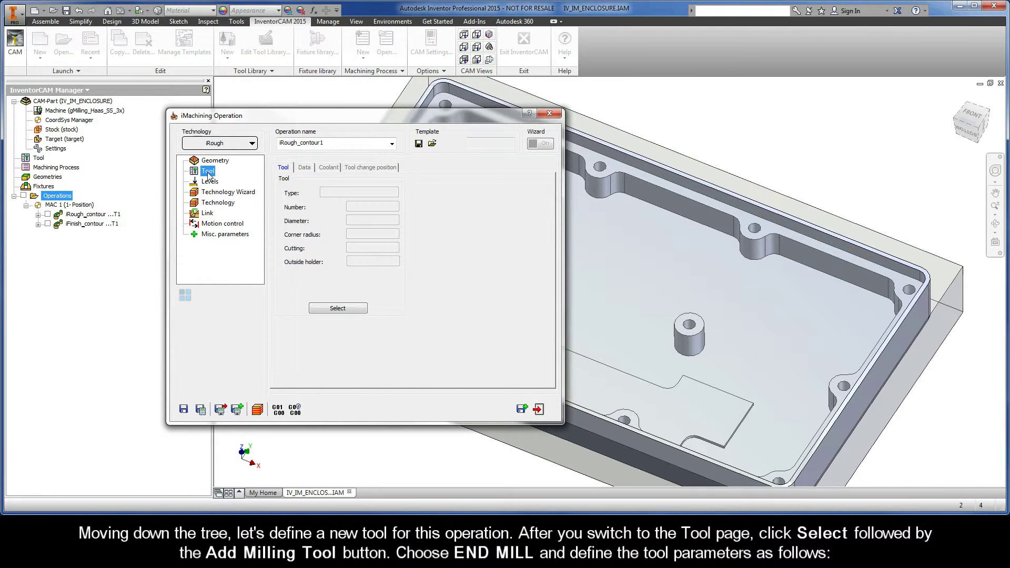
{"action": "left_click", "coordinate": [338, 309]}
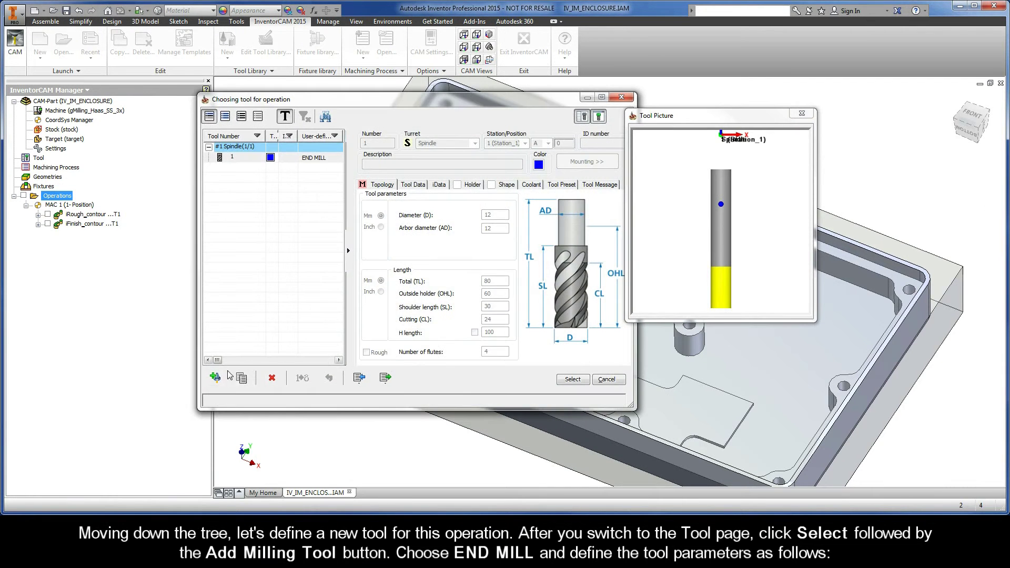
{"action": "left_click", "coordinate": [218, 376]}
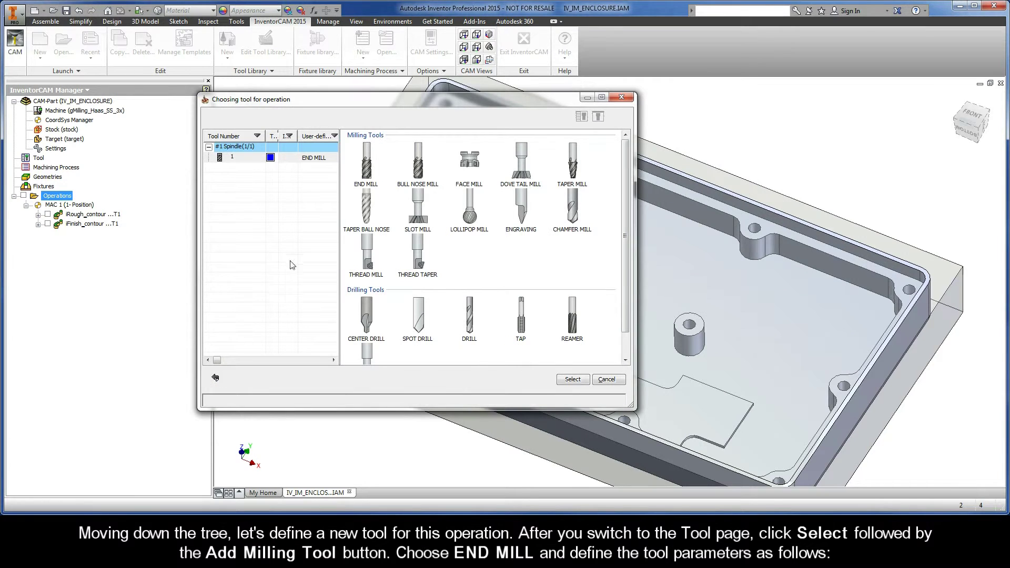
{"action": "left_click", "coordinate": [366, 162]}
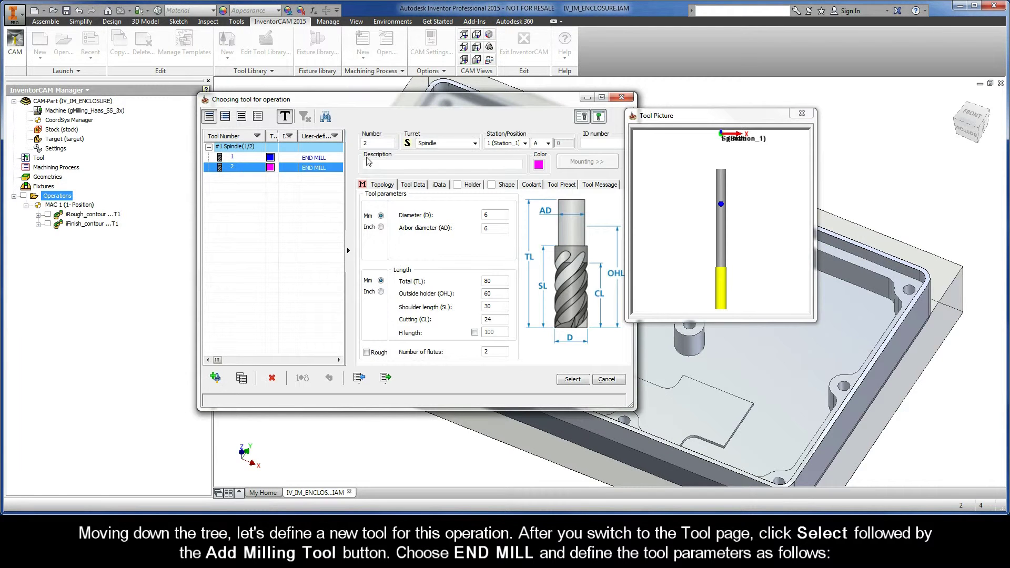
- Give the end mill a 9.5 mm diameter and 4 flutes, and assign it
{"action": "double_click", "coordinate": [495, 215]}
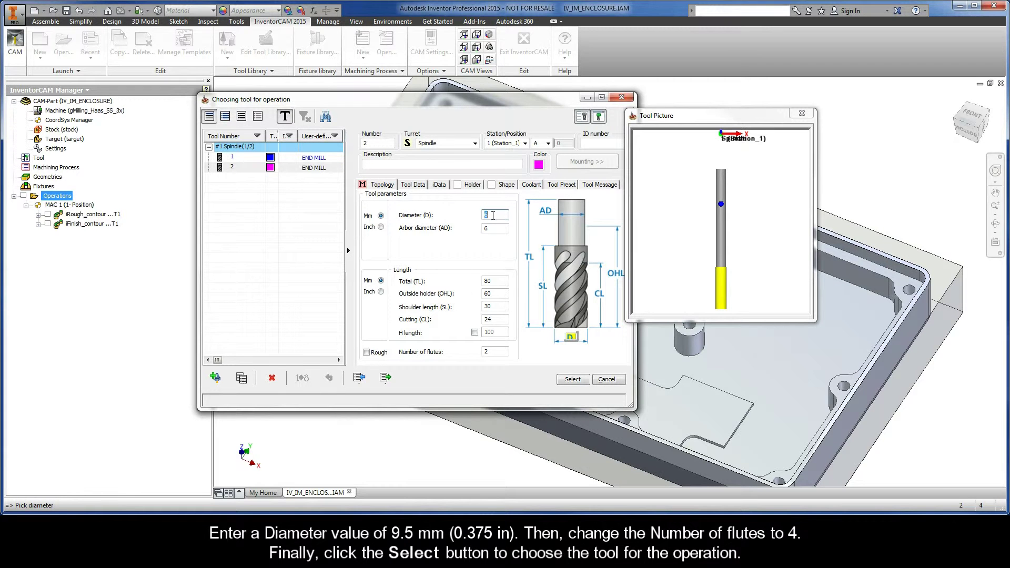
{"action": "type", "text": "9.5"}
{"action": "key", "text": "Tab"}
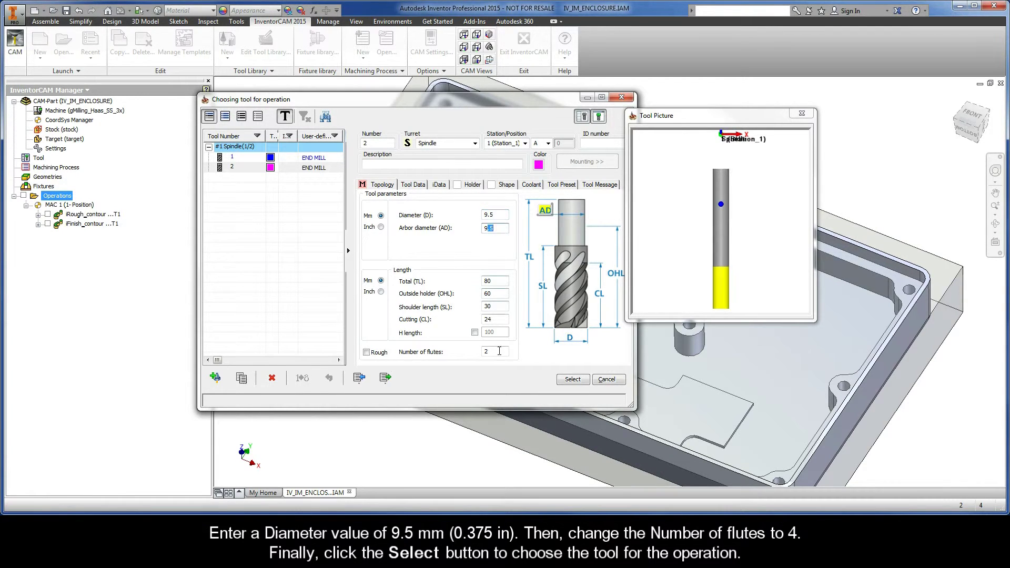
{"action": "double_click", "coordinate": [498, 352]}
{"action": "type", "text": "4"}
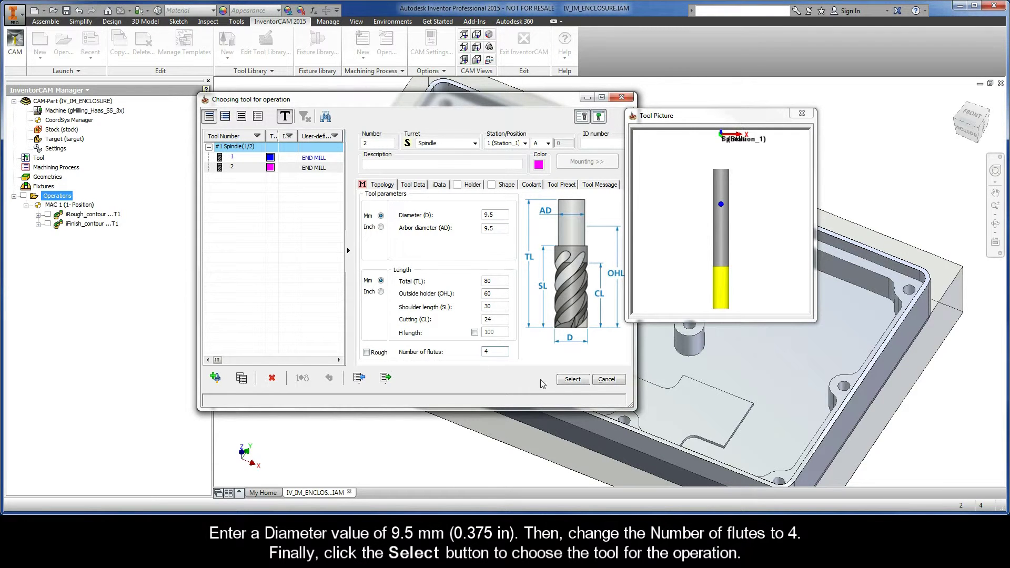
{"action": "left_click", "coordinate": [572, 379]}
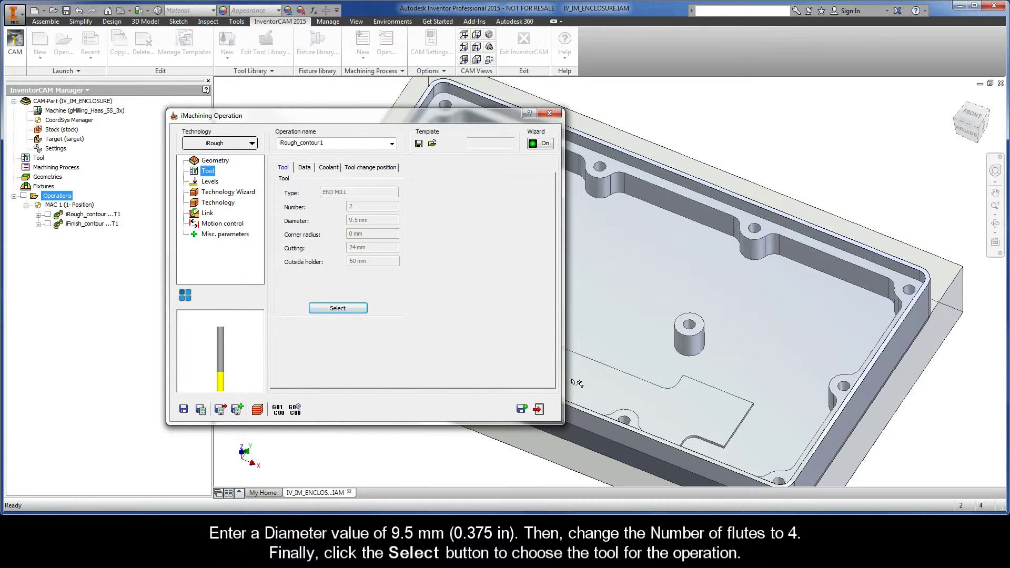
- Pick the stock's top face as the upper milling level at Z 0
{"action": "left_click", "coordinate": [209, 182]}
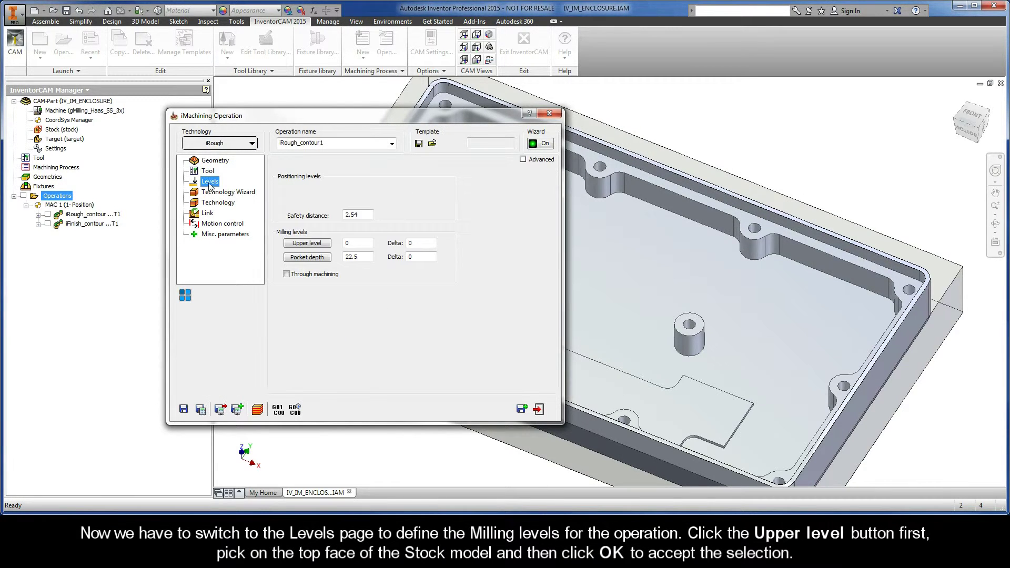
{"action": "left_click", "coordinate": [307, 244]}
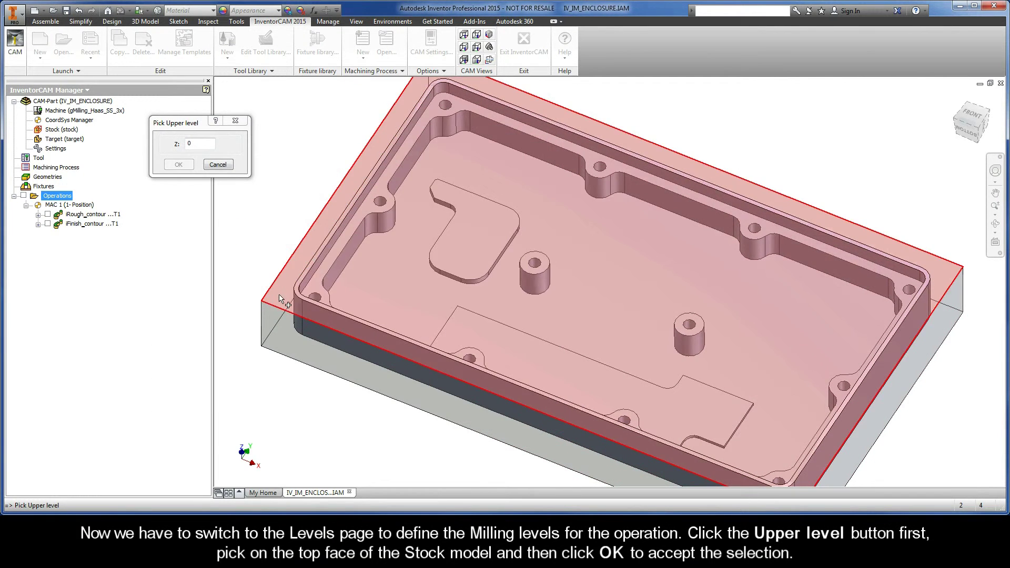
{"action": "left_click", "coordinate": [279, 295]}
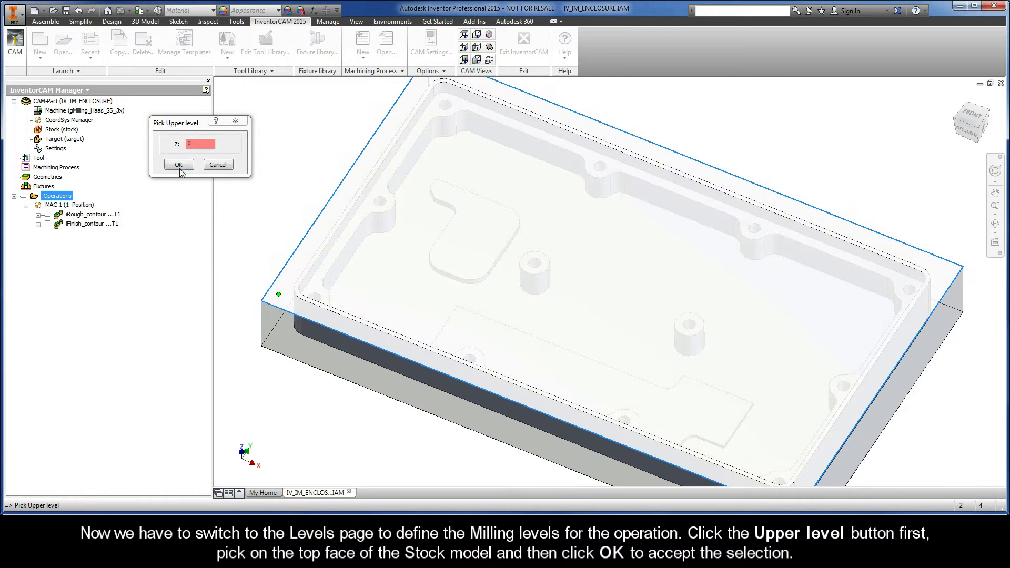
{"action": "left_click", "coordinate": [179, 166]}
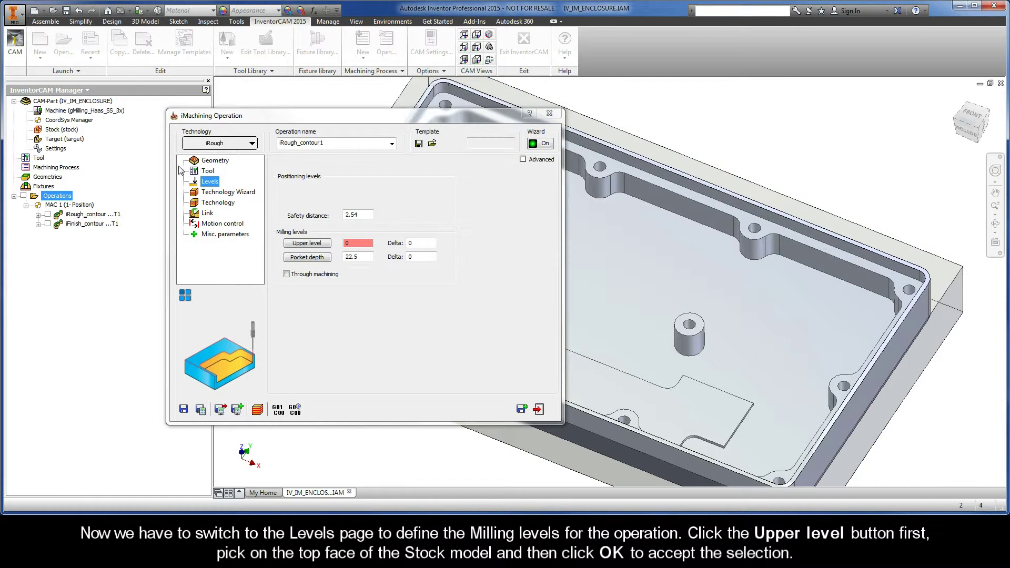
- Pick the pocket floor as the pocket depth of 15 (Z -15)
{"action": "left_click", "coordinate": [307, 257]}
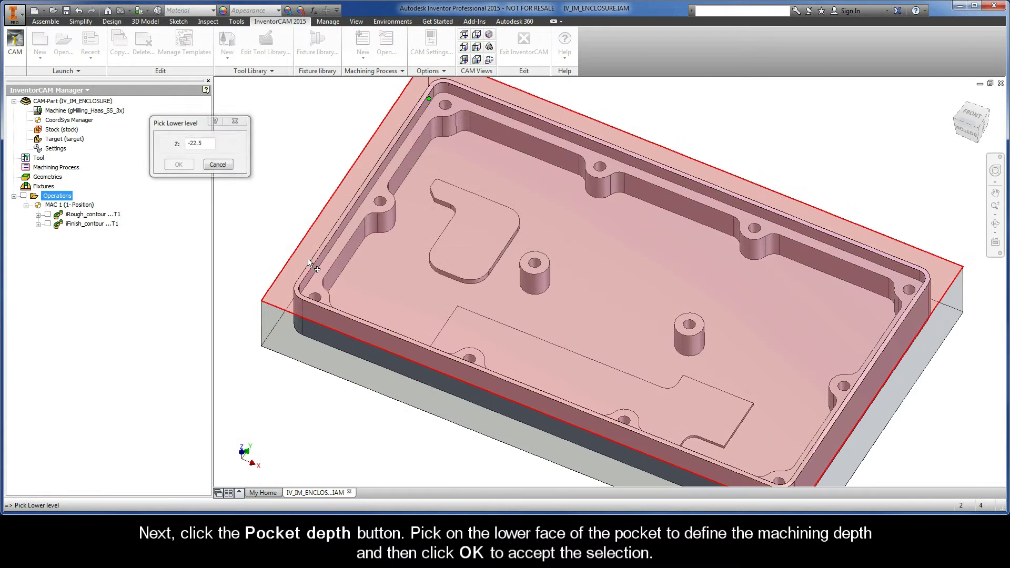
{"action": "left_click", "coordinate": [385, 279]}
{"action": "left_click", "coordinate": [405, 282]}
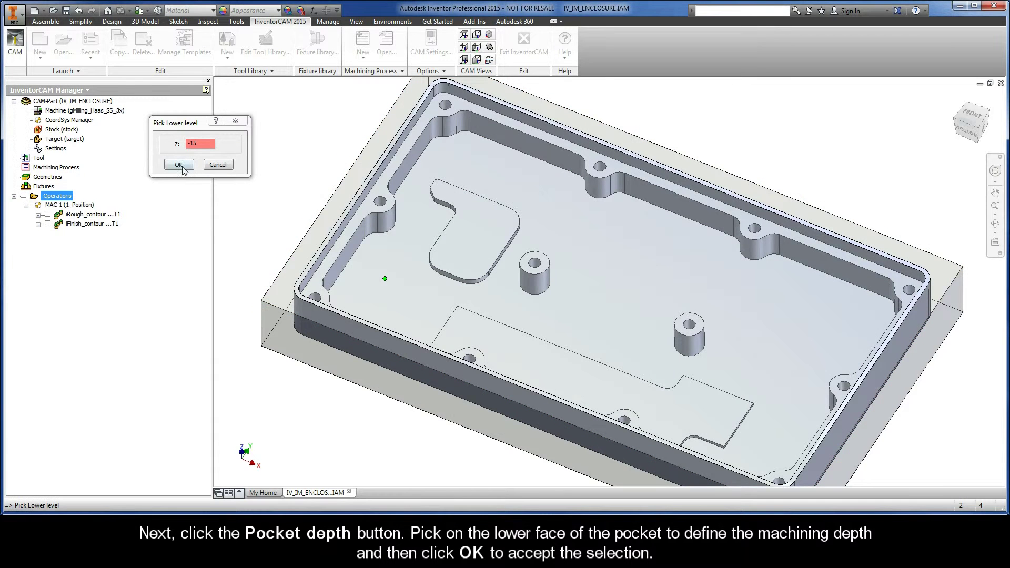
{"action": "left_click", "coordinate": [178, 165]}
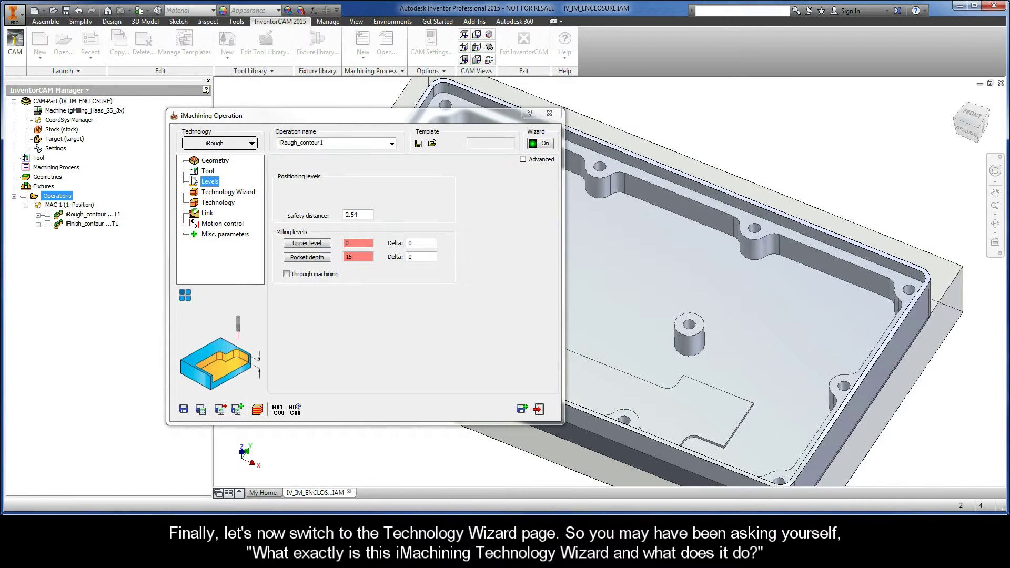
{"action": "left_click", "coordinate": [226, 192]}
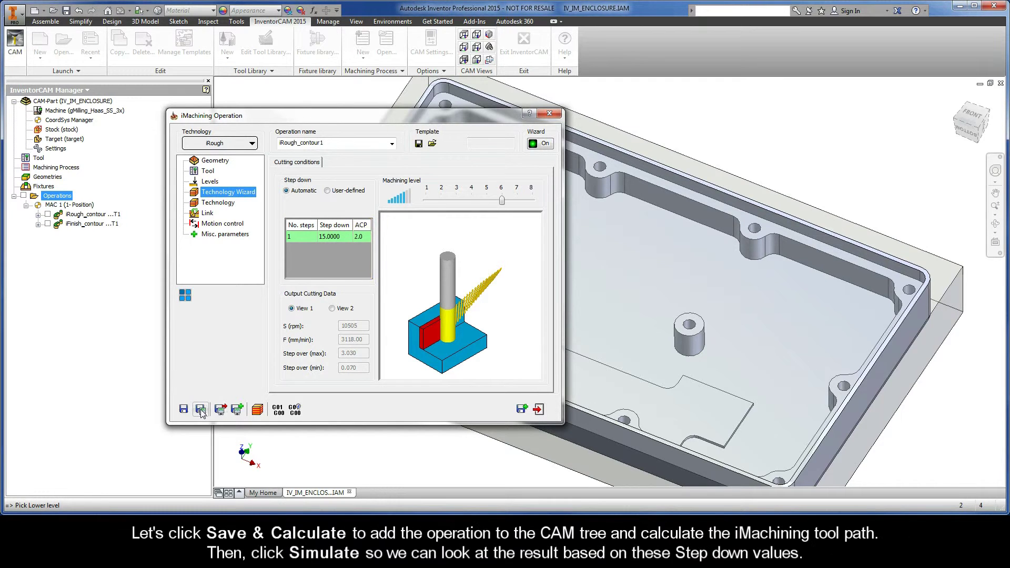
- Calculate the iRough toolpath, simulate it at raised speed, then exit the simulation
{"action": "left_click", "coordinate": [200, 410]}
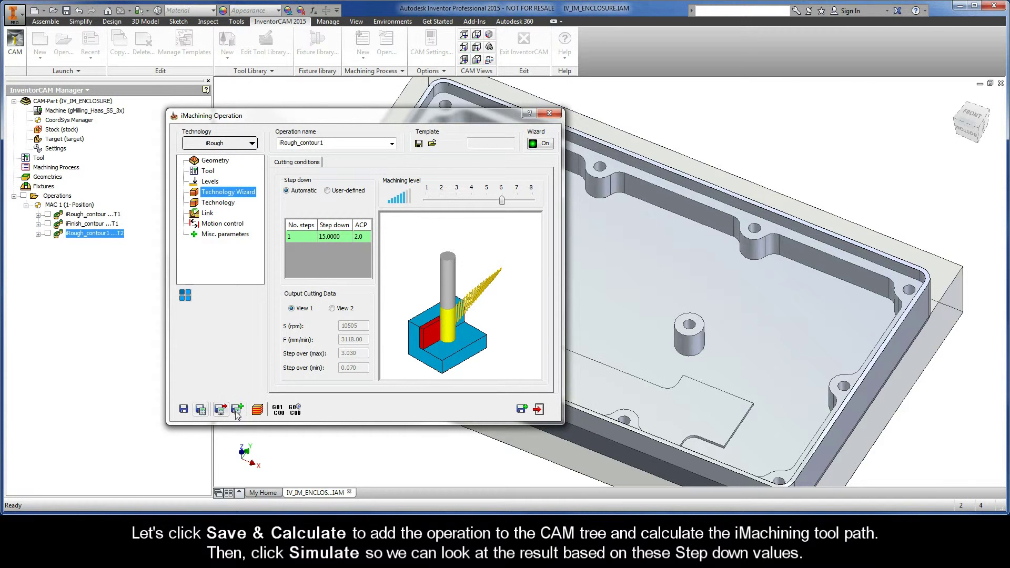
{"action": "left_click", "coordinate": [257, 410]}
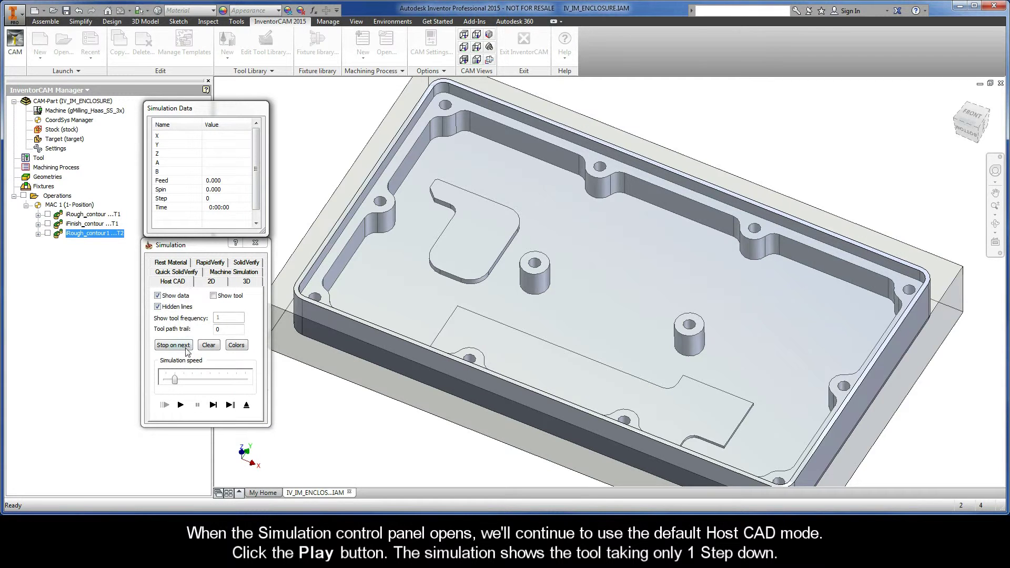
{"action": "left_click", "coordinate": [180, 405]}
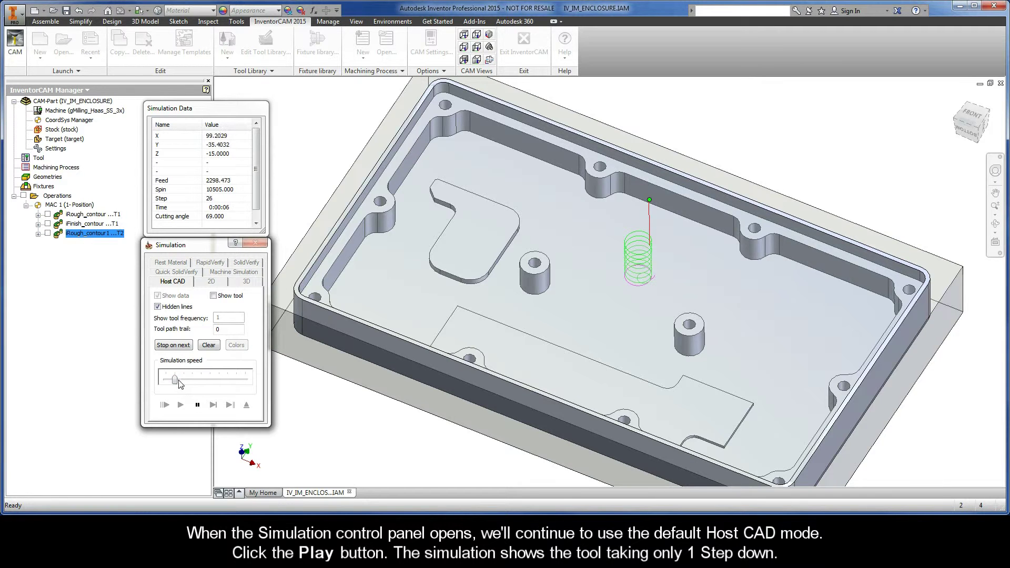
{"action": "left_click_drag", "start_coordinate": [178, 384], "coordinate": [193, 383]}
{"action": "left_click_drag", "start_coordinate": [193, 383], "coordinate": [220, 382]}
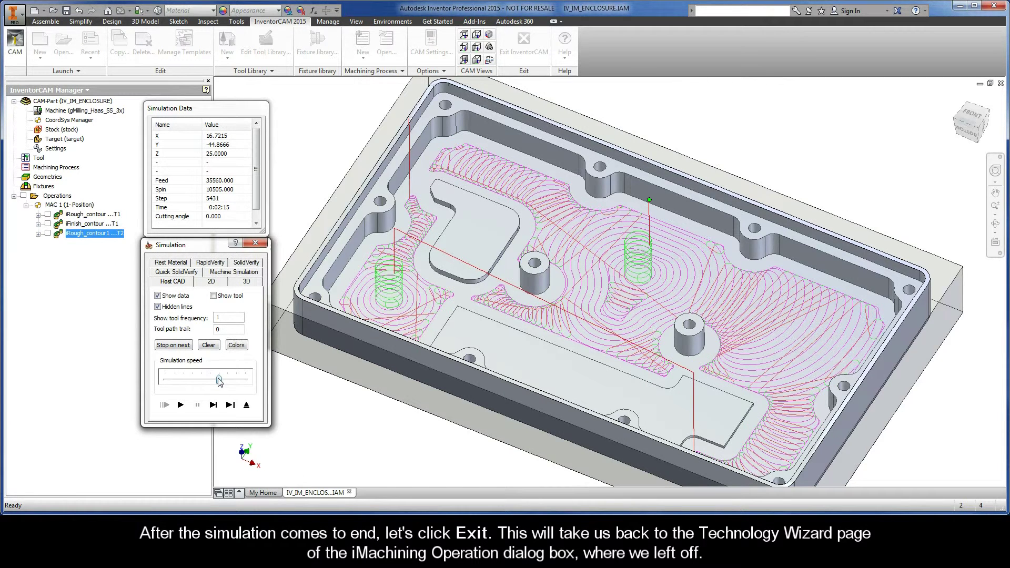
{"action": "left_click", "coordinate": [246, 405]}
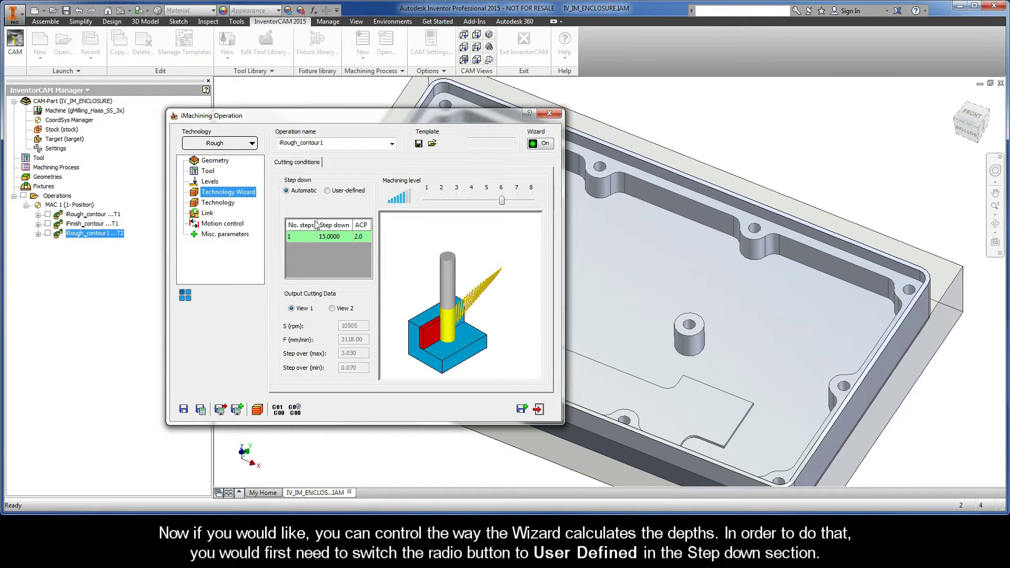
- Set step down to user-defined No. steps of 2, giving 7.5 mm per step
{"action": "left_click", "coordinate": [328, 191]}
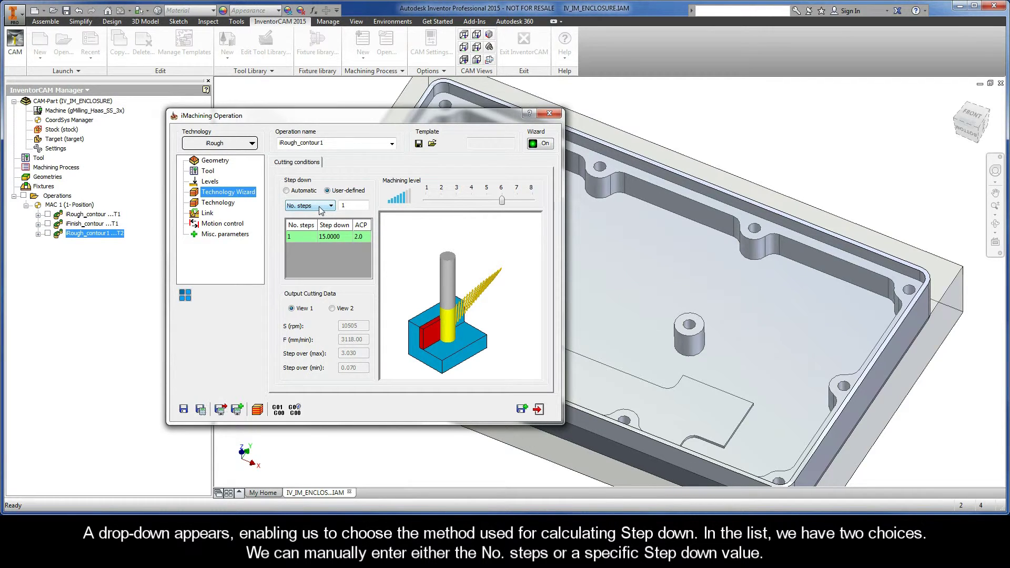
{"action": "left_click", "coordinate": [320, 206]}
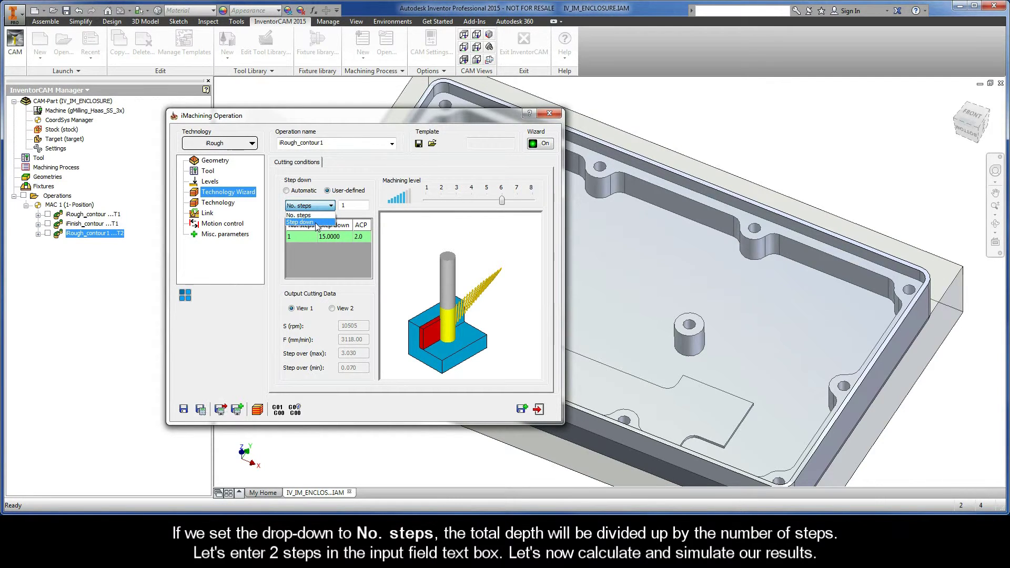
{"action": "left_click", "coordinate": [314, 215]}
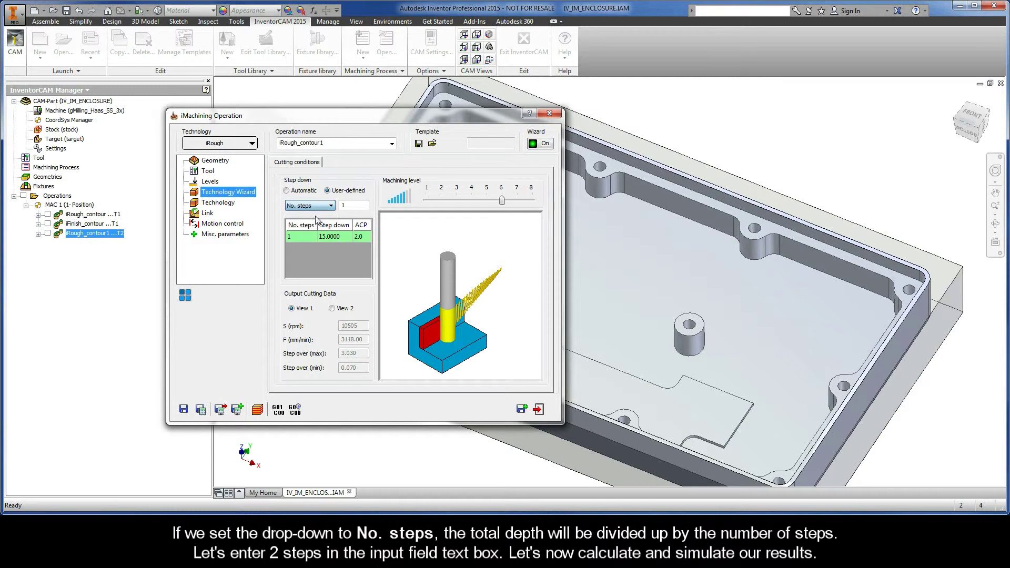
{"action": "double_click", "coordinate": [352, 204]}
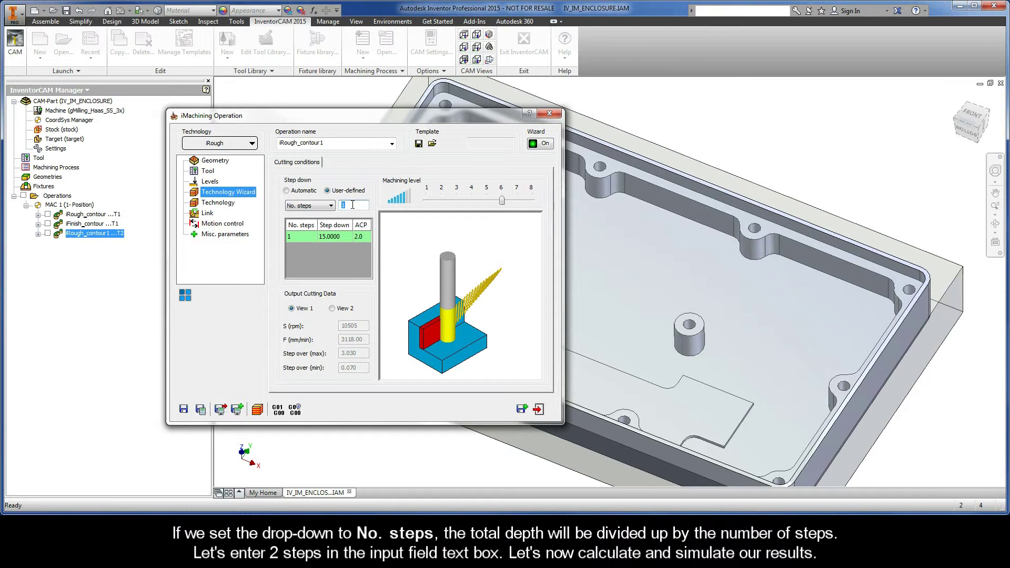
{"action": "type", "text": "2"}
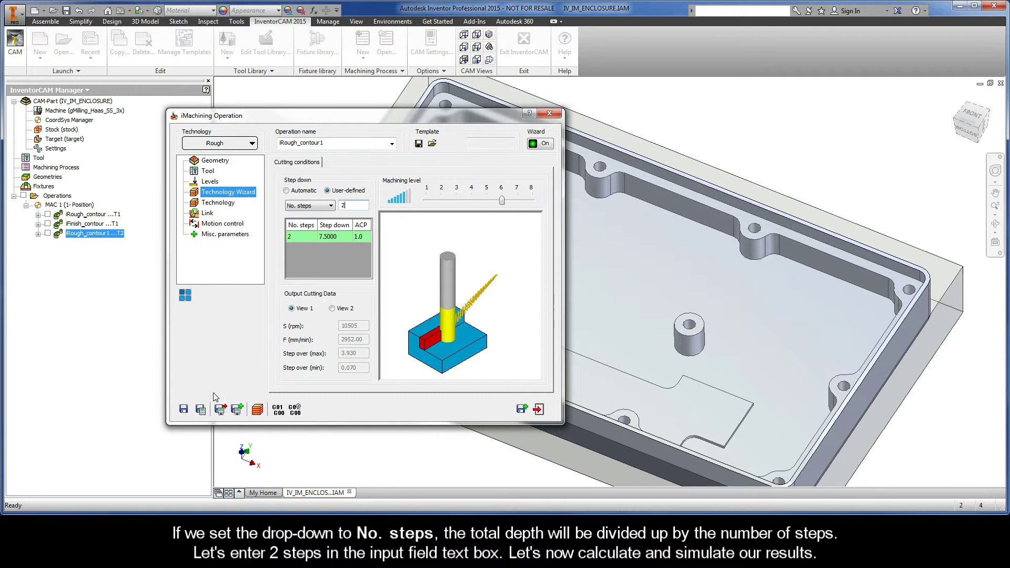
- Recalculate the toolpath and play its simulation cutting two step-down levels
{"action": "left_click", "coordinate": [201, 410]}
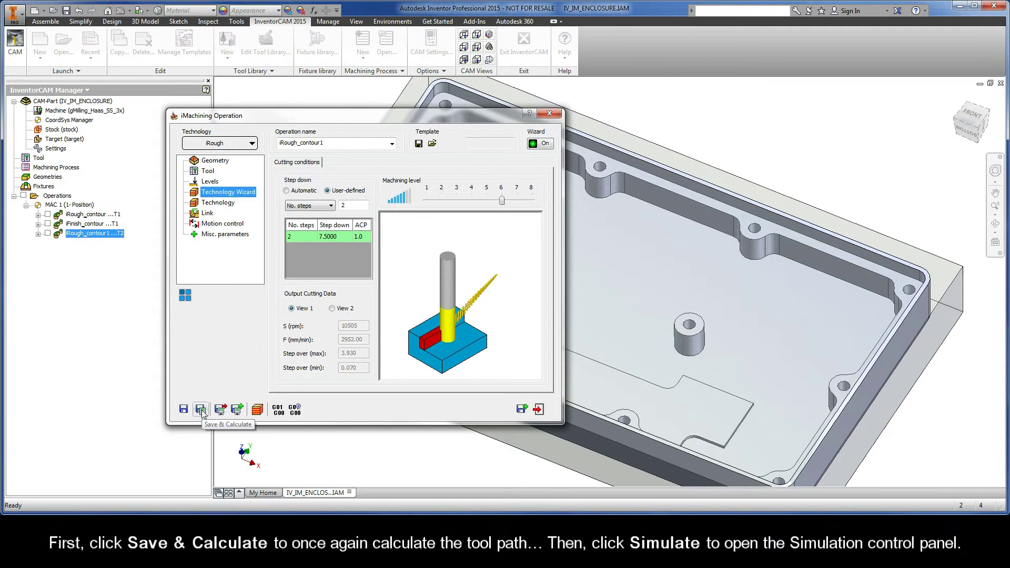
{"action": "left_click", "coordinate": [258, 409]}
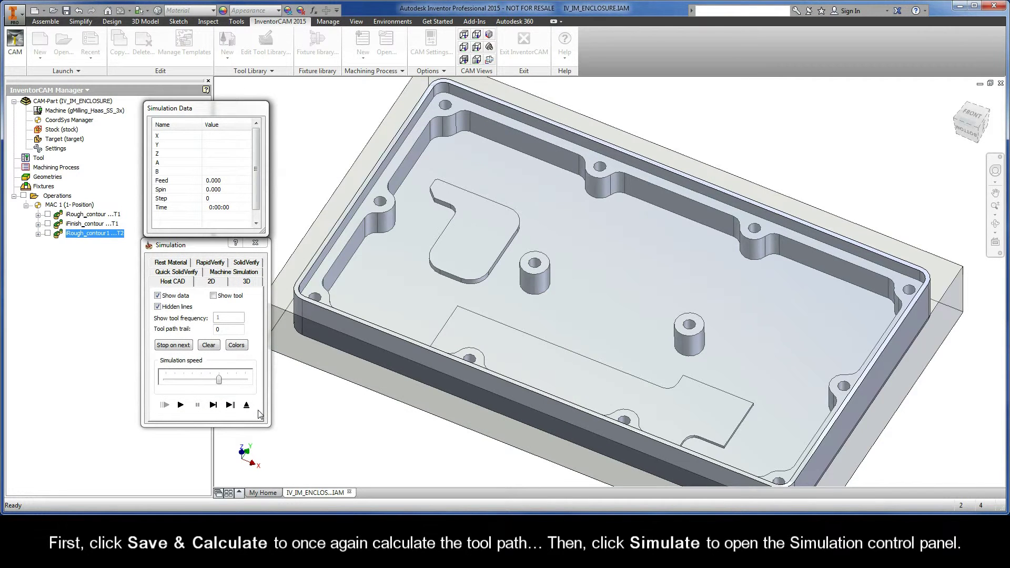
{"action": "left_click", "coordinate": [180, 405]}
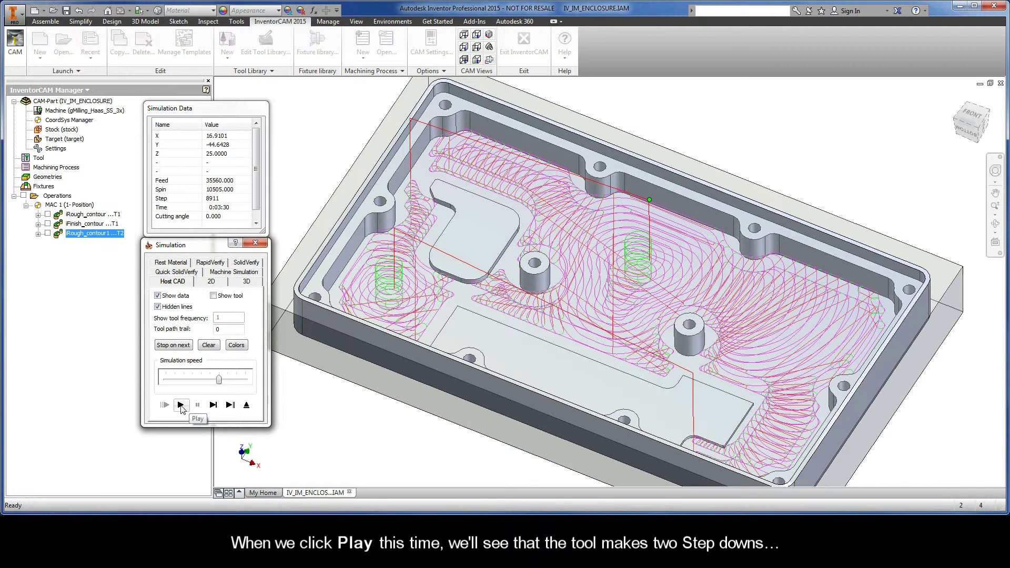
- Exit the simulation and switch to a fixed 3 mm step down (5 steps)
{"action": "left_click", "coordinate": [247, 406]}
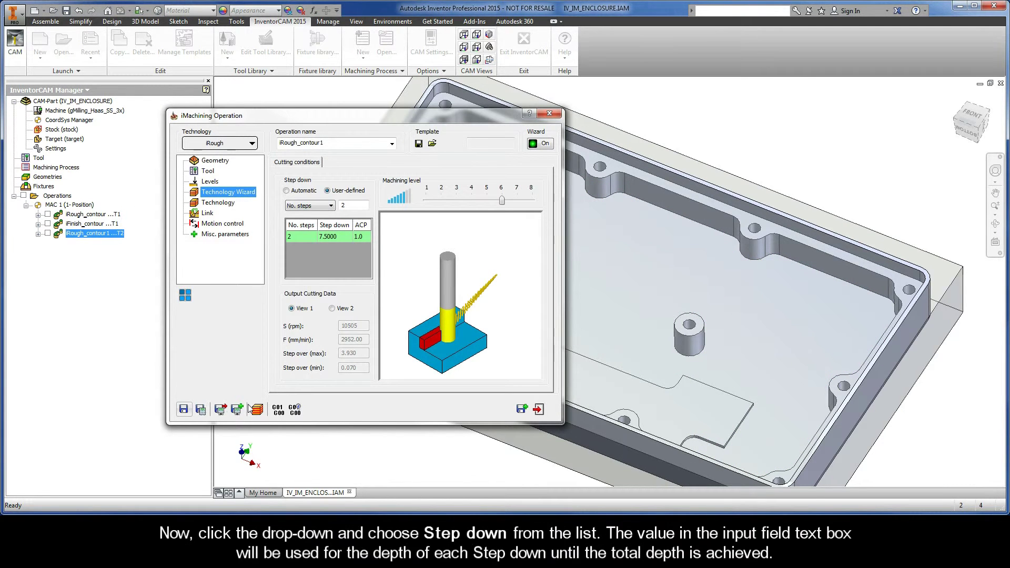
{"action": "left_click", "coordinate": [320, 208]}
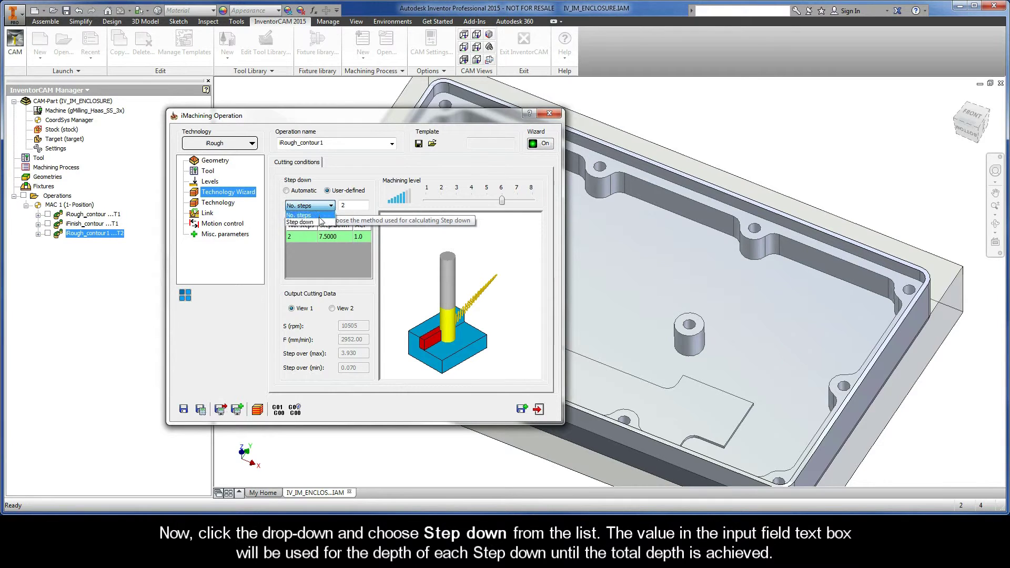
{"action": "left_click", "coordinate": [318, 214]}
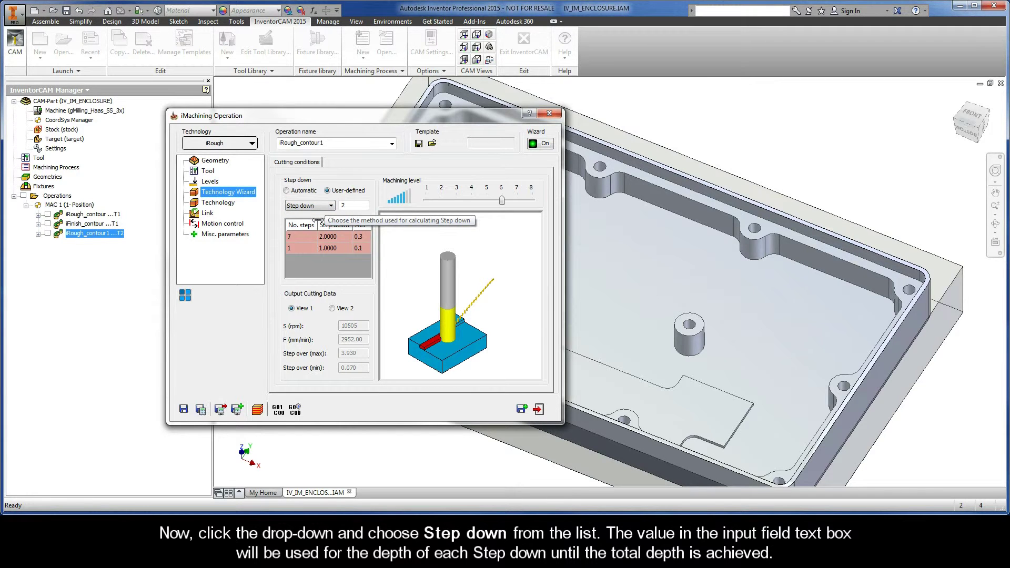
{"action": "double_click", "coordinate": [351, 206]}
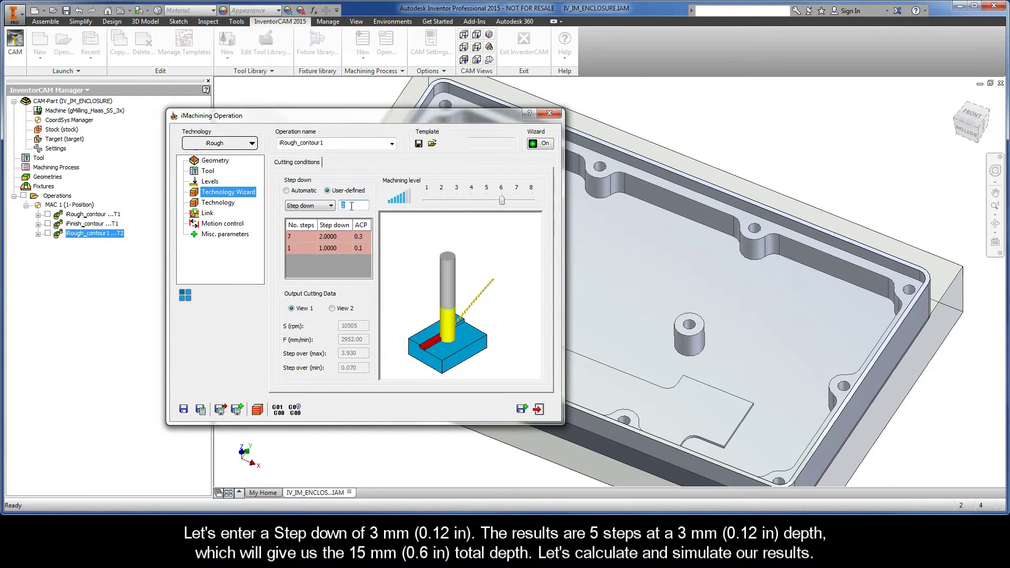
{"action": "type", "text": "3"}
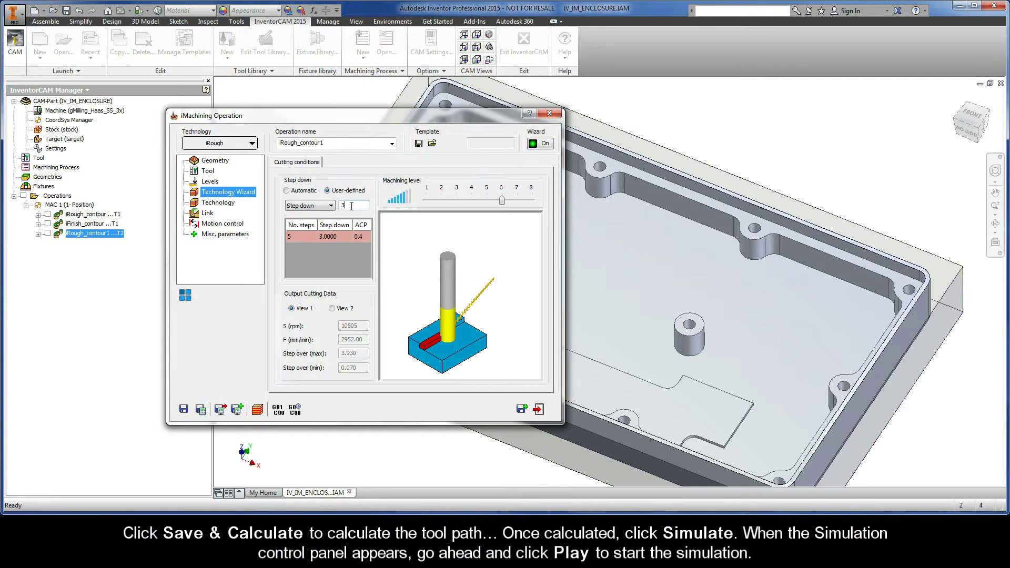
- Recalculate the iRough toolpath, play its simulation of five 3 mm step-downs, and exit
{"action": "left_click", "coordinate": [202, 411]}
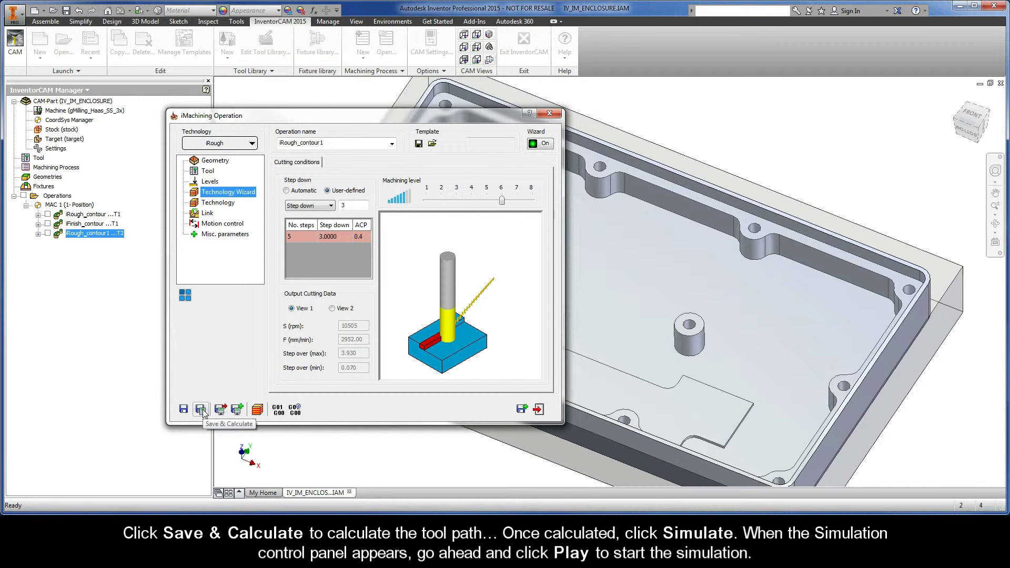
{"action": "left_click", "coordinate": [258, 410]}
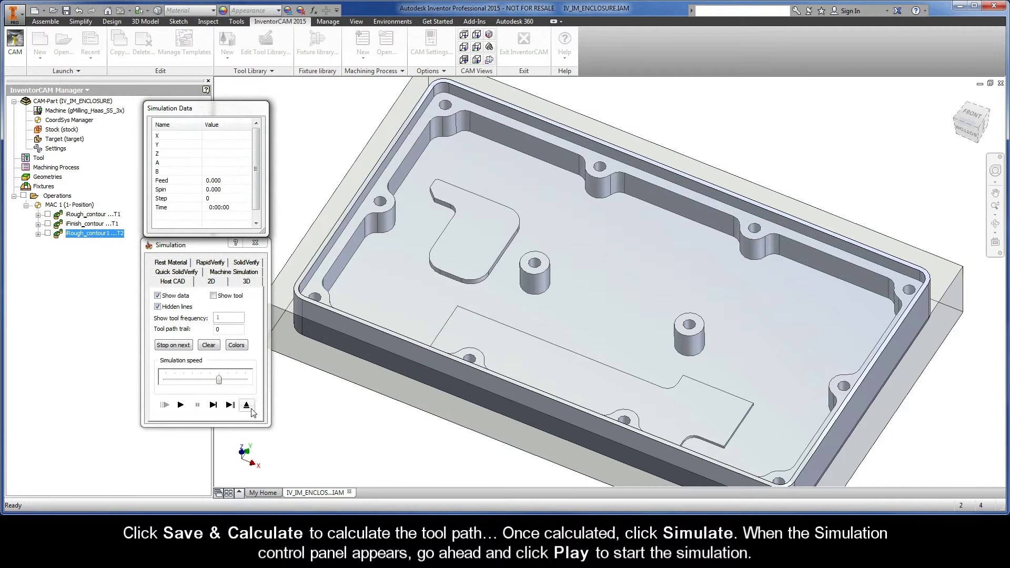
{"action": "left_click", "coordinate": [182, 406]}
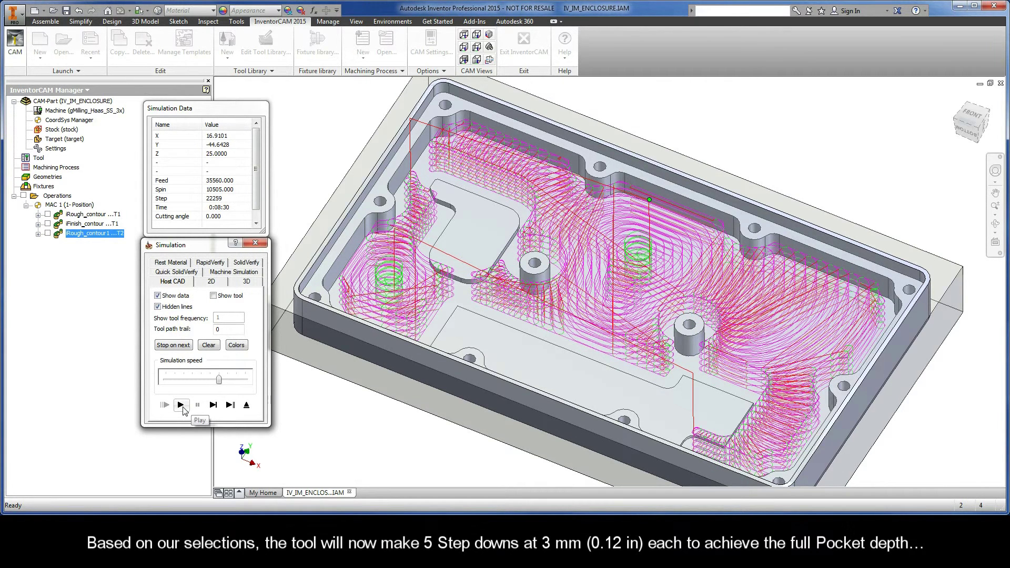
{"action": "left_click", "coordinate": [247, 405]}
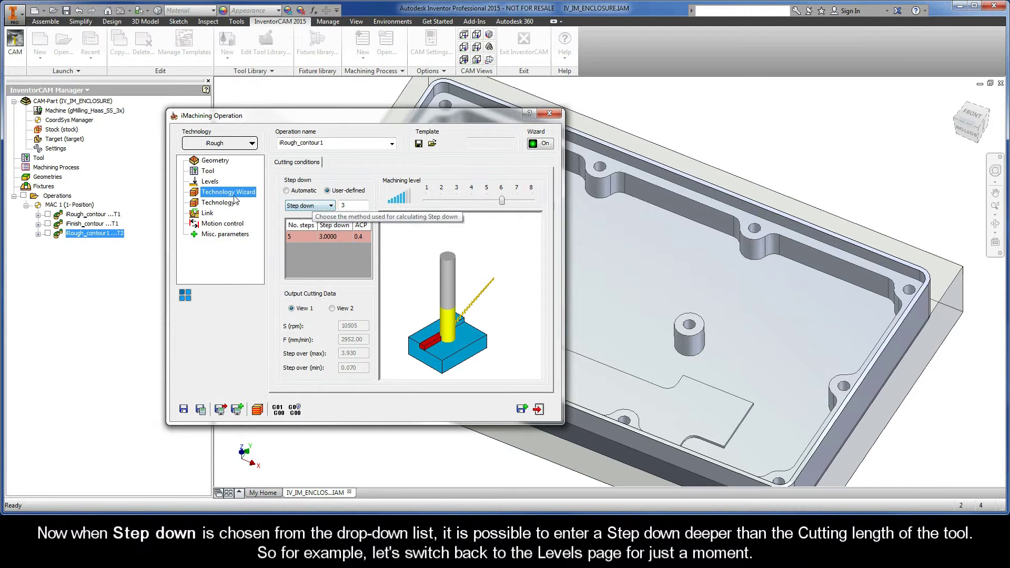
- In Levels, change the pocket depth from 15 to 30
{"action": "left_click", "coordinate": [213, 183]}
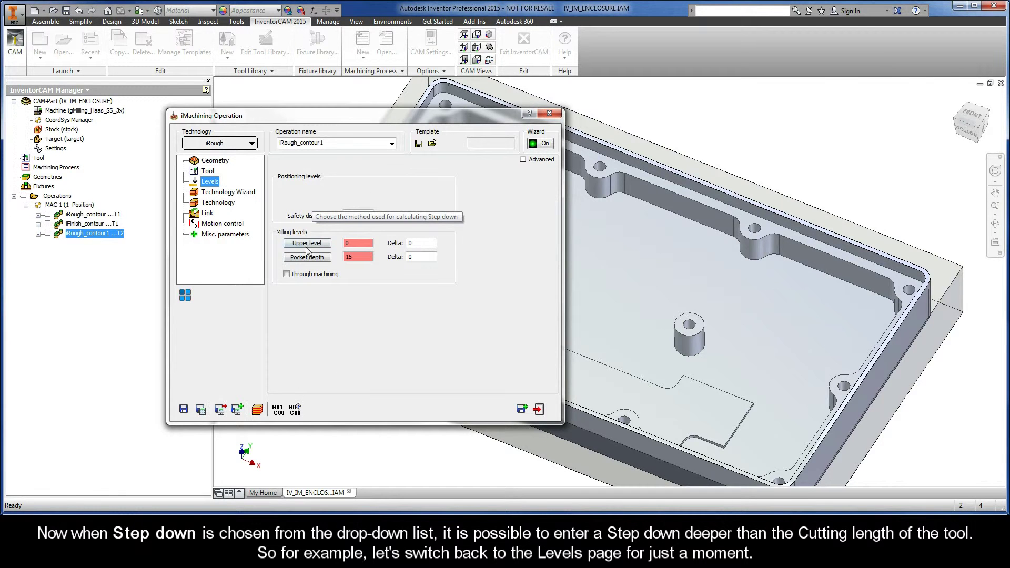
{"action": "double_click", "coordinate": [359, 256]}
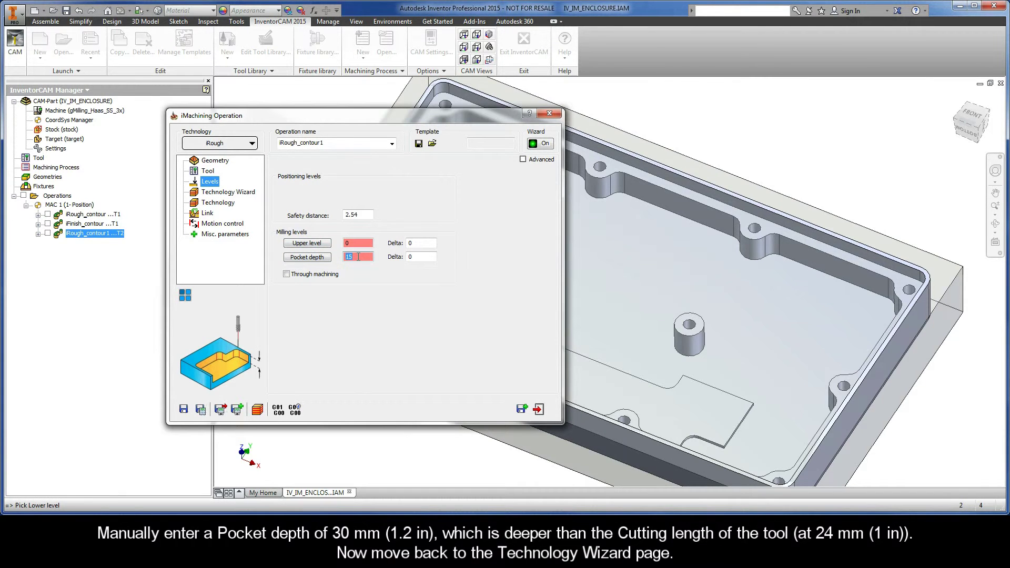
{"action": "type", "text": "30"}
- In the Technology Wizard, set step down to 30, then switch to No. steps and enter 1
{"action": "left_click", "coordinate": [220, 193]}
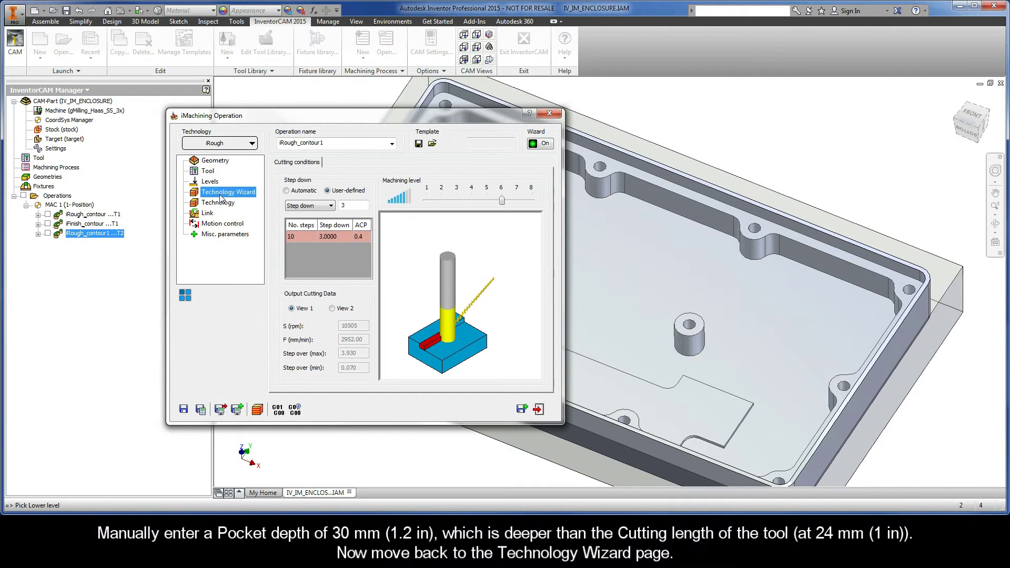
{"action": "double_click", "coordinate": [353, 206]}
{"action": "type", "text": "30"}
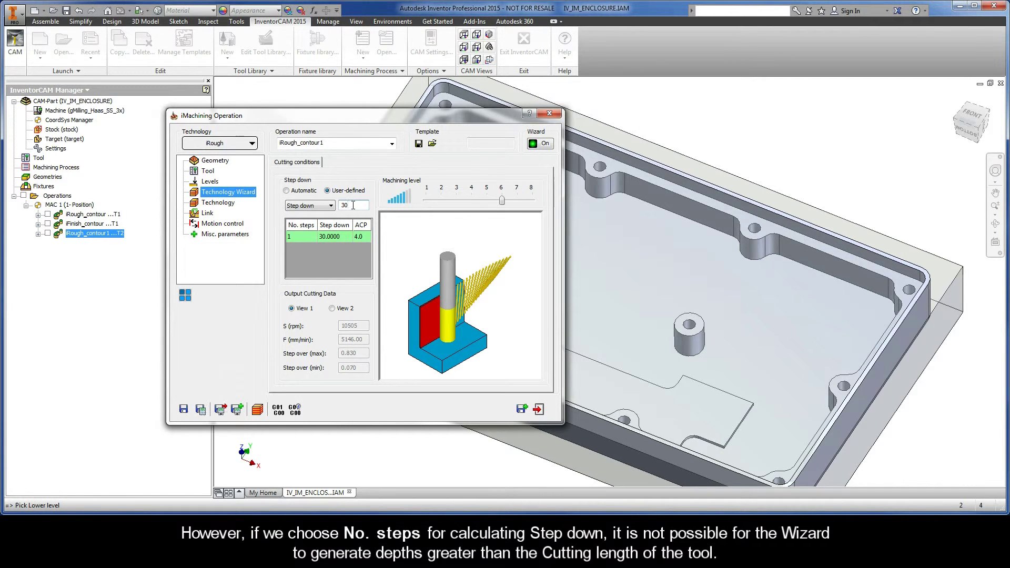
{"action": "left_click", "coordinate": [327, 206]}
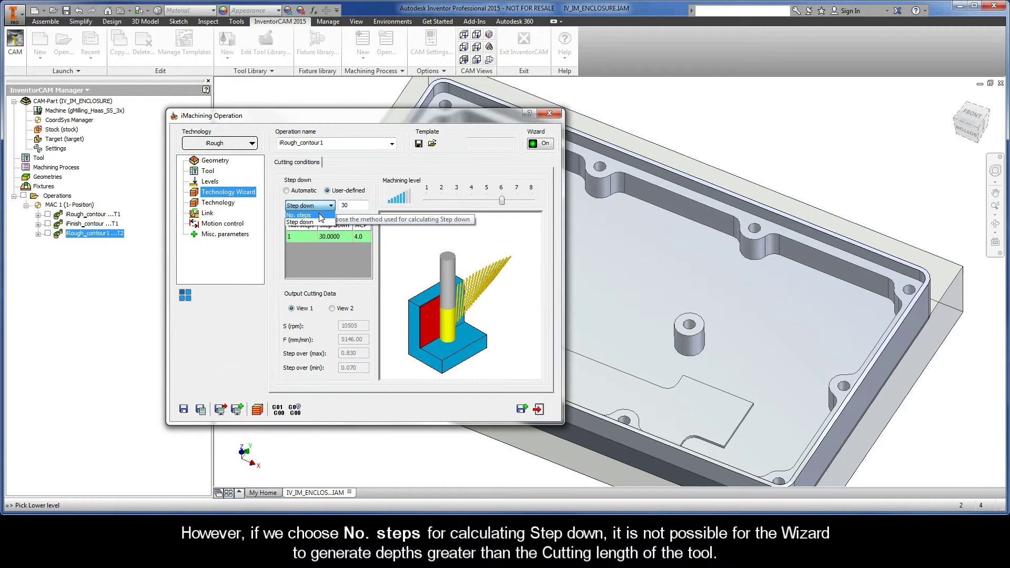
{"action": "left_click", "coordinate": [298, 215]}
{"action": "double_click", "coordinate": [358, 204]}
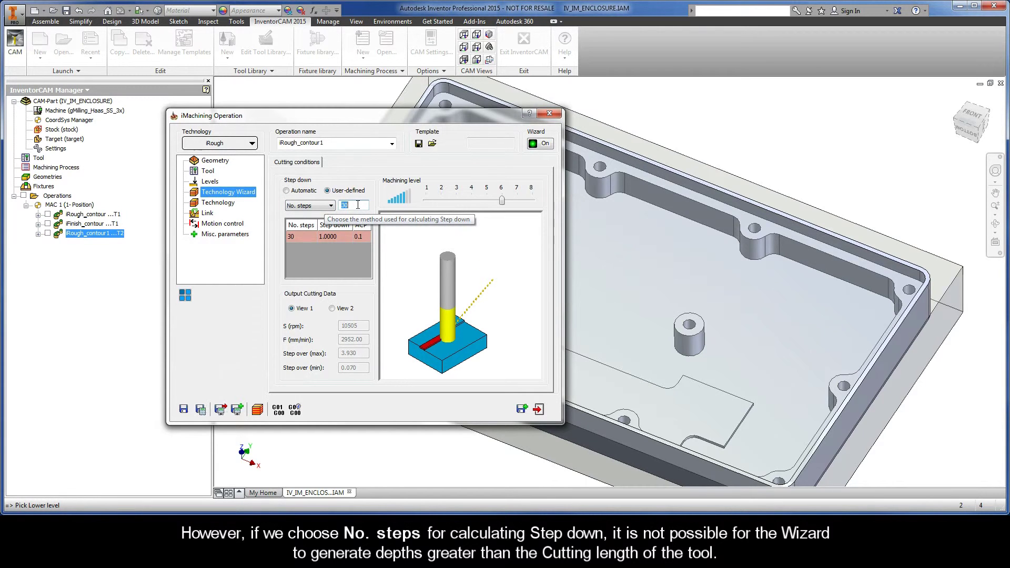
{"action": "type", "text": "1"}
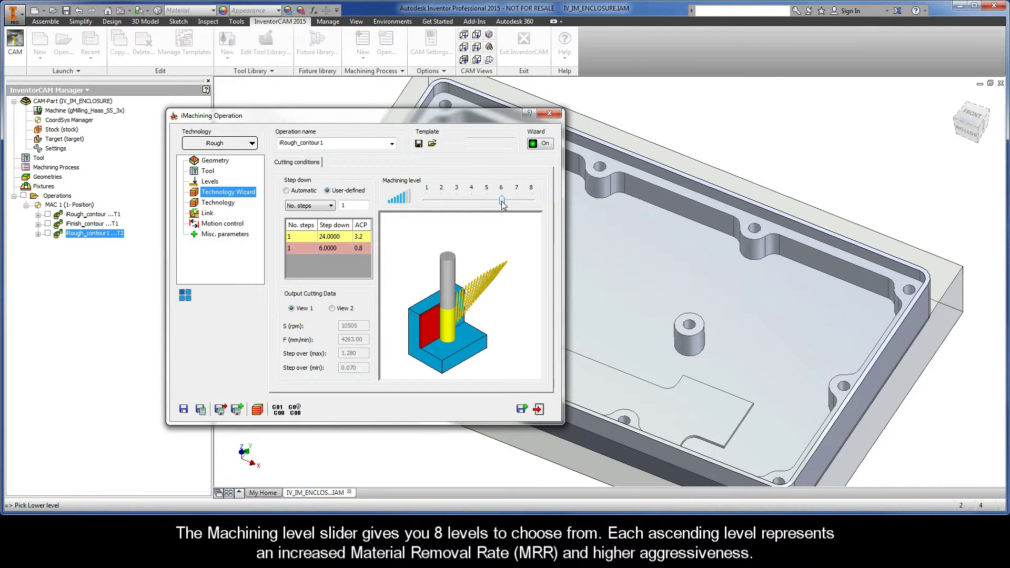
{"action": "mouse_move", "coordinate": [501, 201]}
{"action": "left_mouse_down"}
{"action": "mouse_move", "coordinate": [428, 199]}
{"action": "mouse_move", "coordinate": [502, 204]}
{"action": "left_mouse_up"}
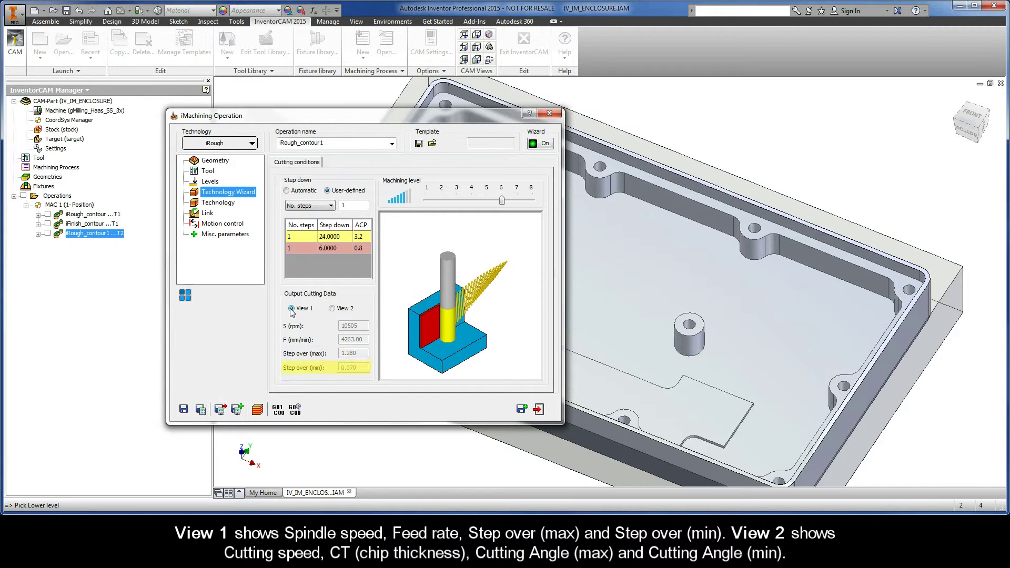
{"action": "left_click", "coordinate": [332, 309]}
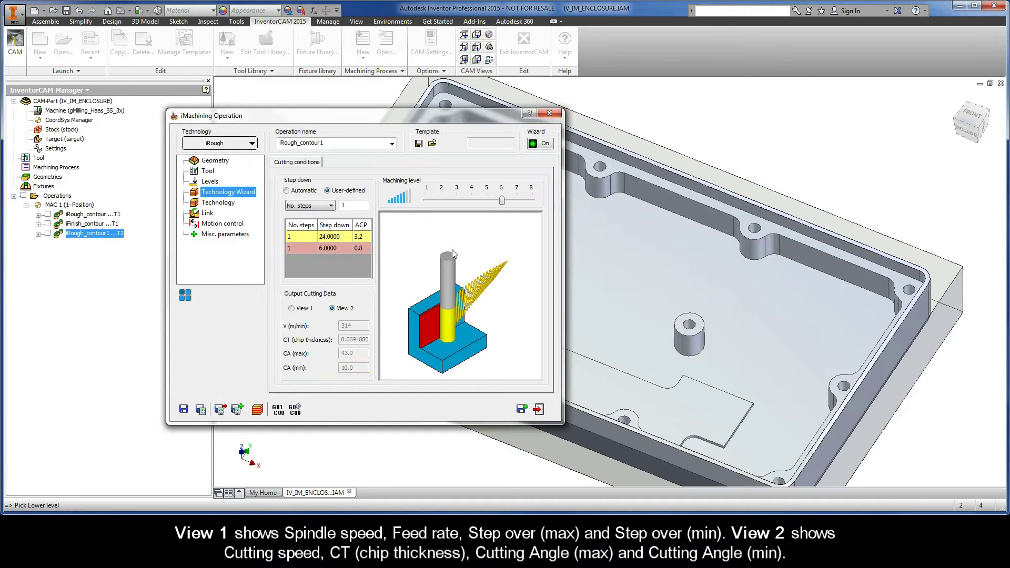
{"action": "mouse_move", "coordinate": [502, 203]}
{"action": "left_mouse_down"}
{"action": "mouse_move", "coordinate": [430, 203]}
{"action": "mouse_move", "coordinate": [499, 202]}
{"action": "left_mouse_up"}
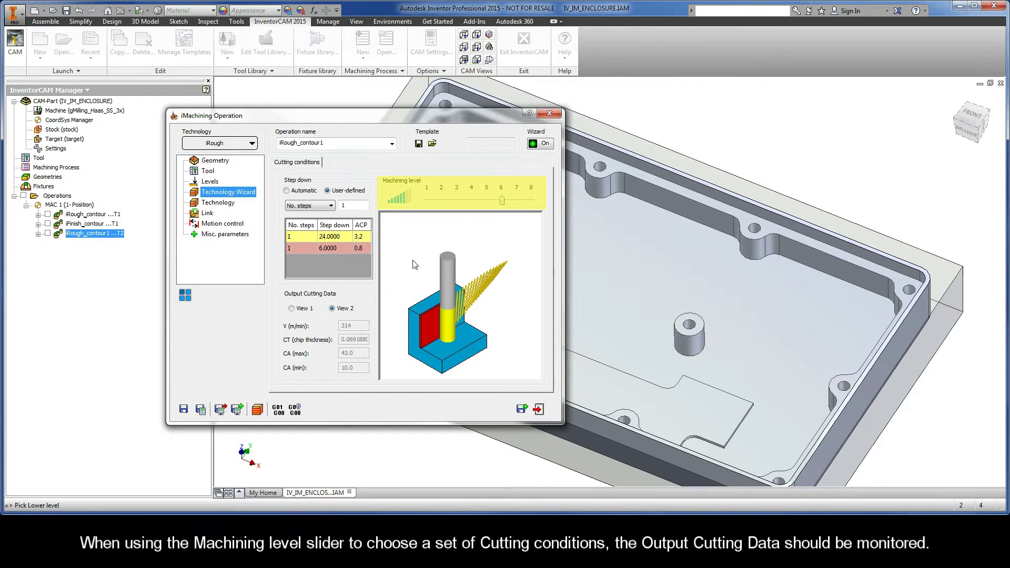
{"action": "left_click", "coordinate": [291, 310]}
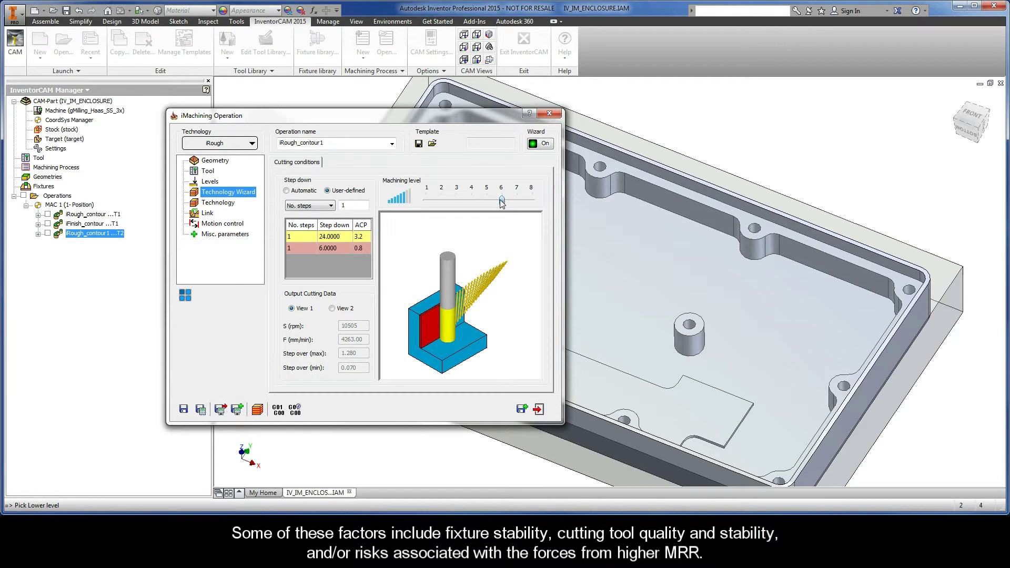
{"action": "mouse_move", "coordinate": [502, 200]}
{"action": "left_mouse_down"}
{"action": "mouse_move", "coordinate": [425, 200]}
{"action": "mouse_move", "coordinate": [501, 200]}
{"action": "left_mouse_up"}
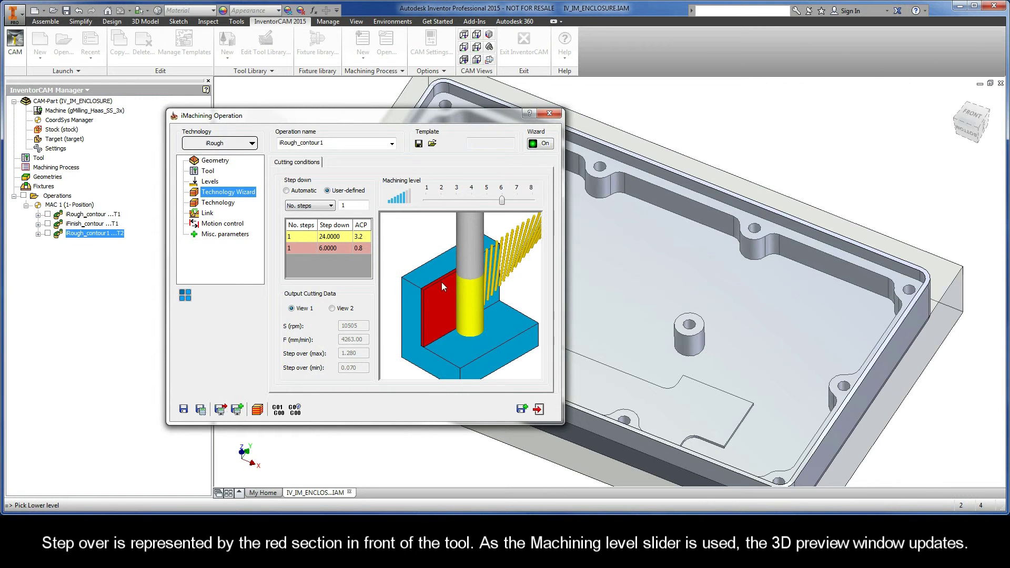
{"action": "left_click_drag", "start_coordinate": [503, 201], "coordinate": [534, 204]}
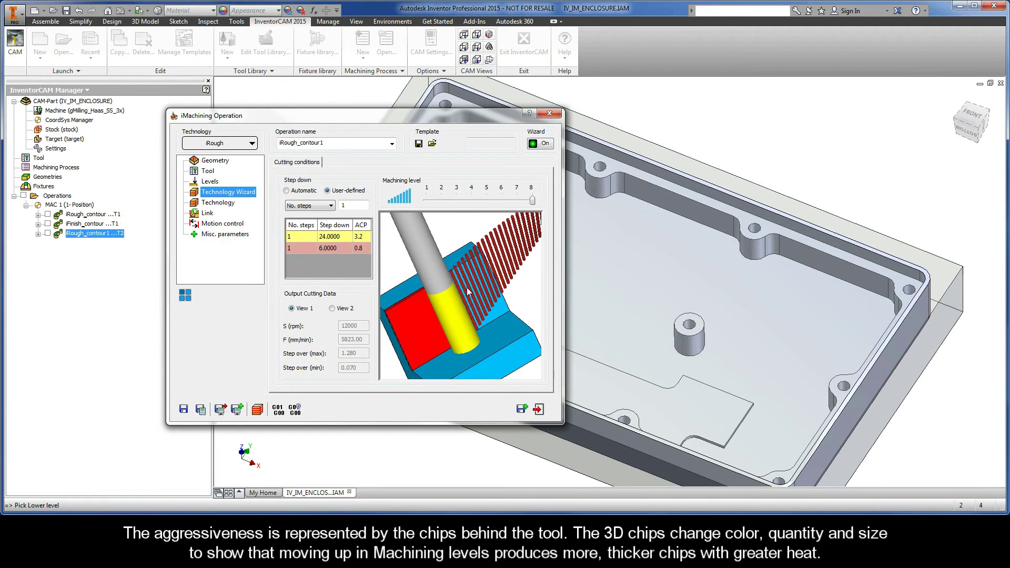
{"action": "mouse_move", "coordinate": [532, 201]}
{"action": "left_mouse_down"}
{"action": "mouse_move", "coordinate": [434, 204]}
{"action": "mouse_move", "coordinate": [533, 204]}
{"action": "left_mouse_up"}
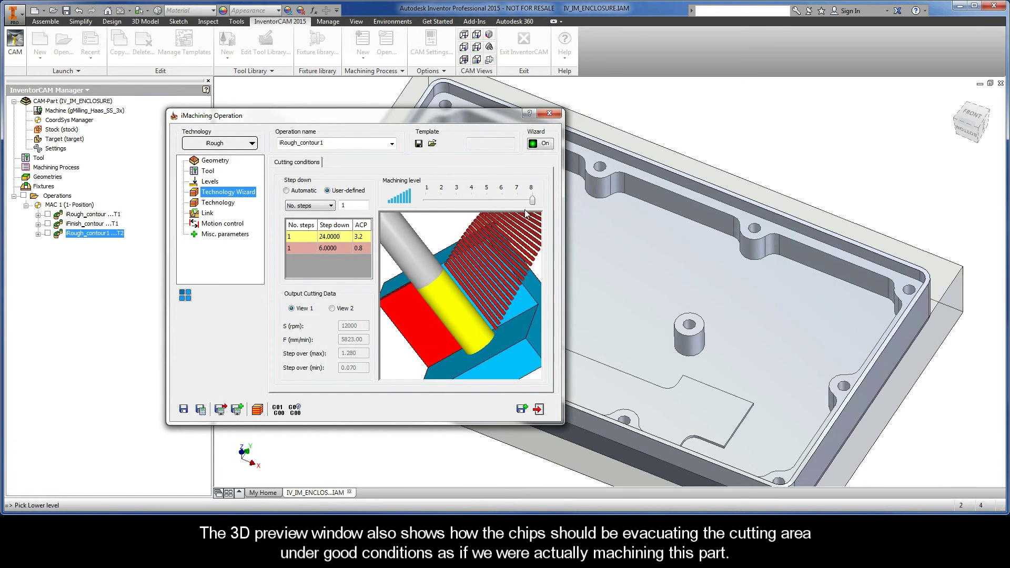
{"action": "left_click_drag", "start_coordinate": [532, 204], "coordinate": [501, 201]}
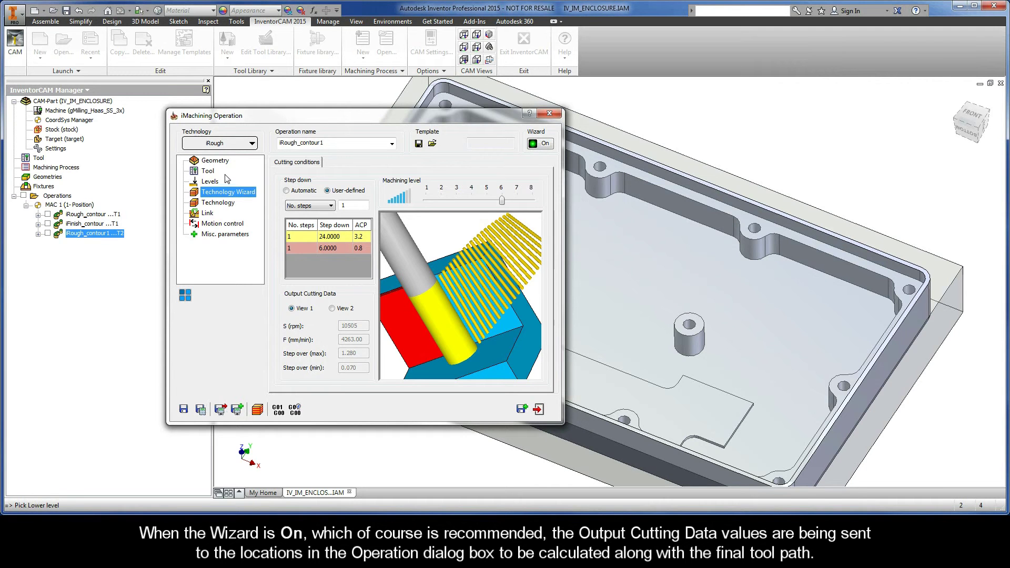
- Check the tool's Feed XY and Spin rate, then view the locked Technology values
{"action": "left_click", "coordinate": [207, 171]}
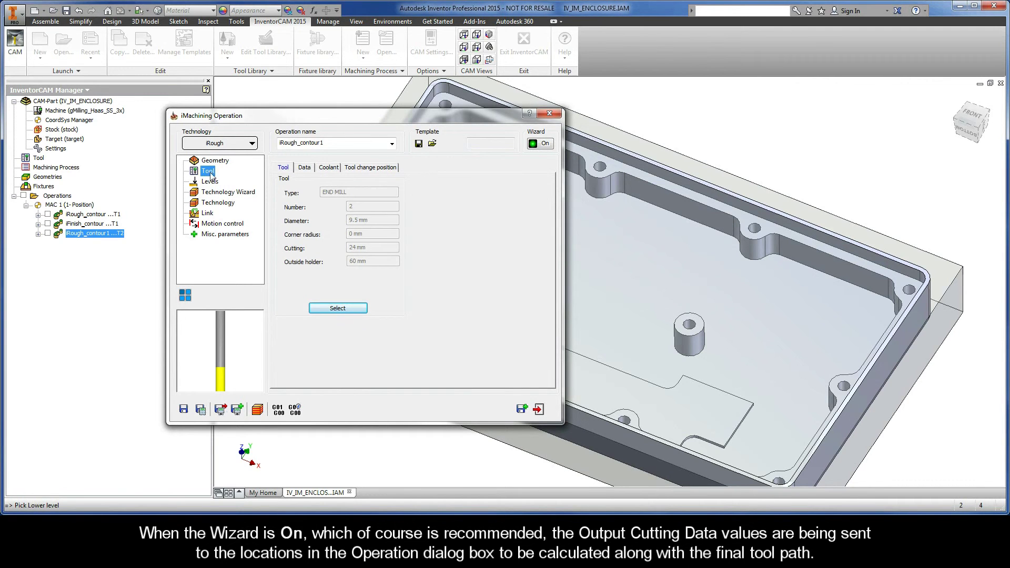
{"action": "left_click", "coordinate": [304, 168]}
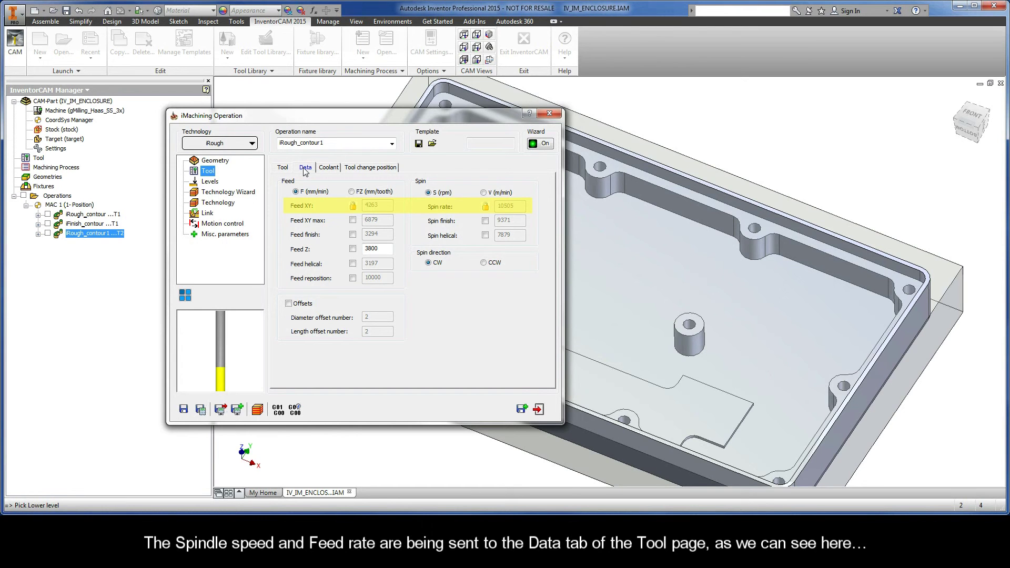
{"action": "left_click", "coordinate": [220, 205]}
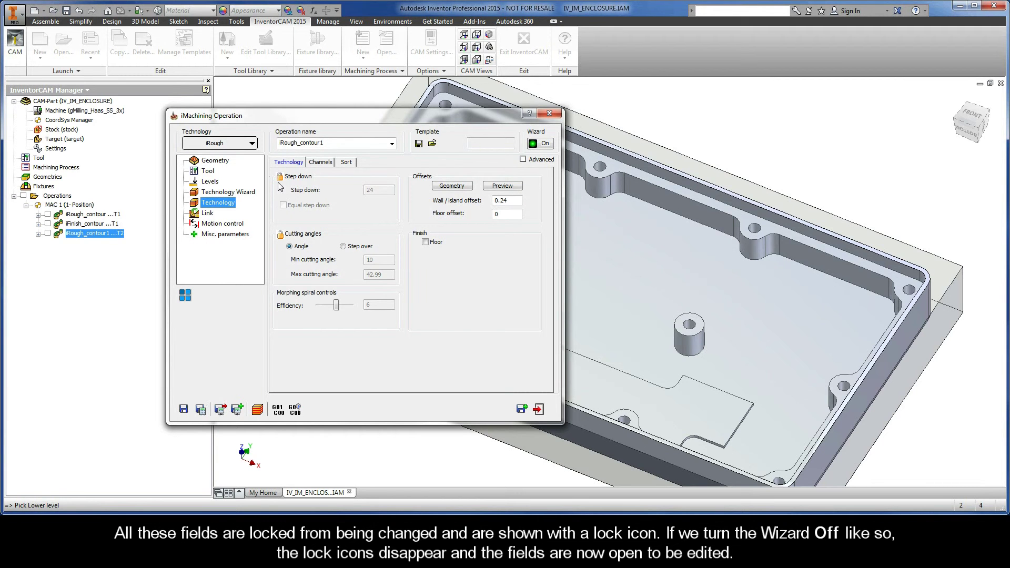
- Turn the Wizard off, then select the step down (24) and the min and max cutting angle values
{"action": "left_click", "coordinate": [541, 146]}
{"action": "left_click", "coordinate": [383, 190]}
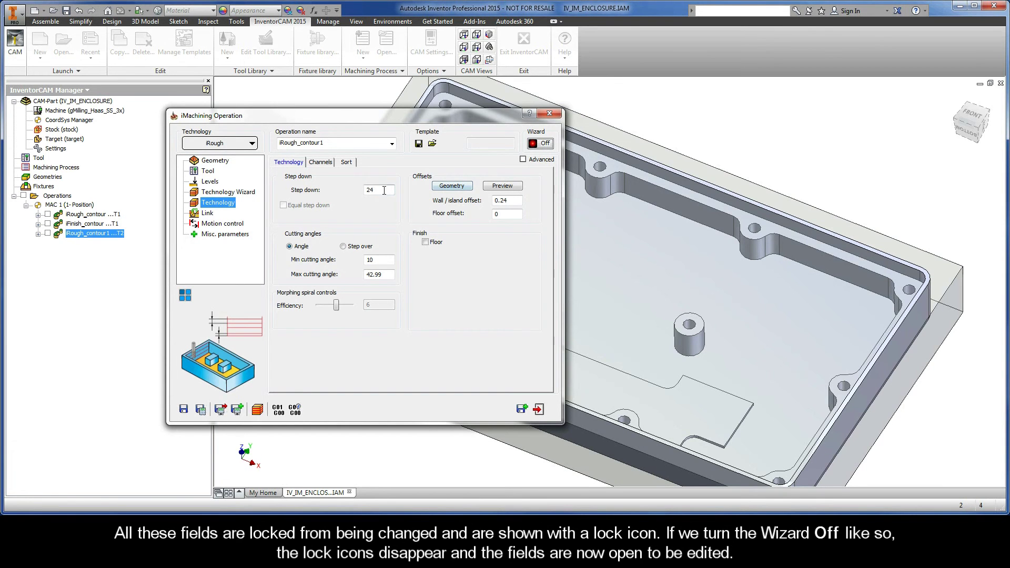
{"action": "double_click", "coordinate": [382, 190]}
{"action": "double_click", "coordinate": [382, 260]}
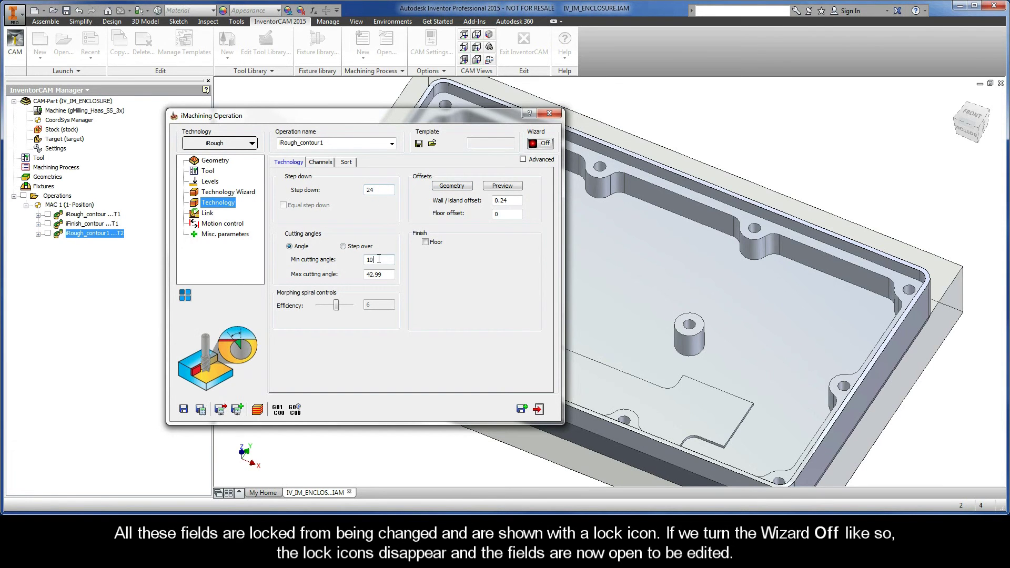
{"action": "double_click", "coordinate": [384, 274]}
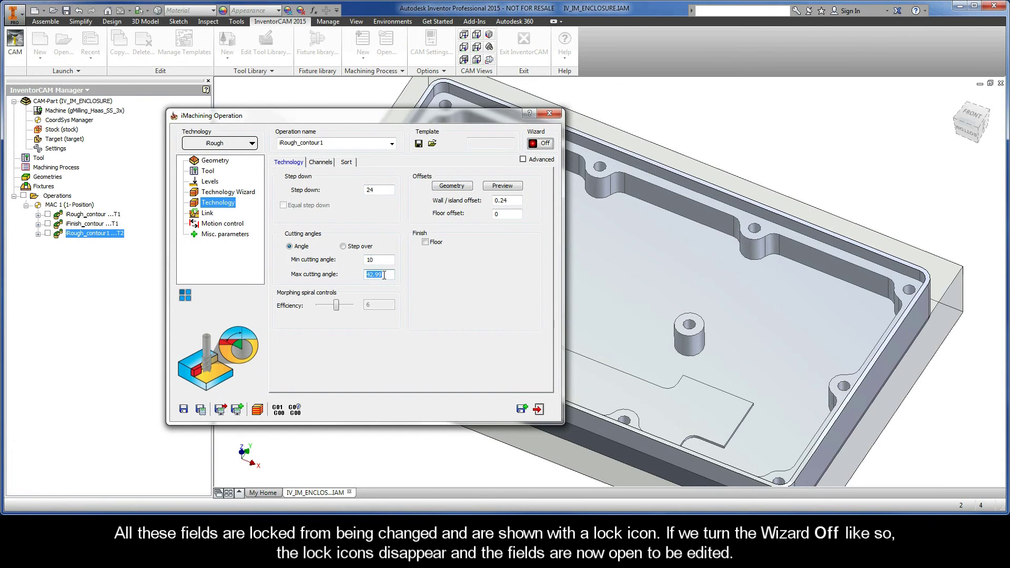